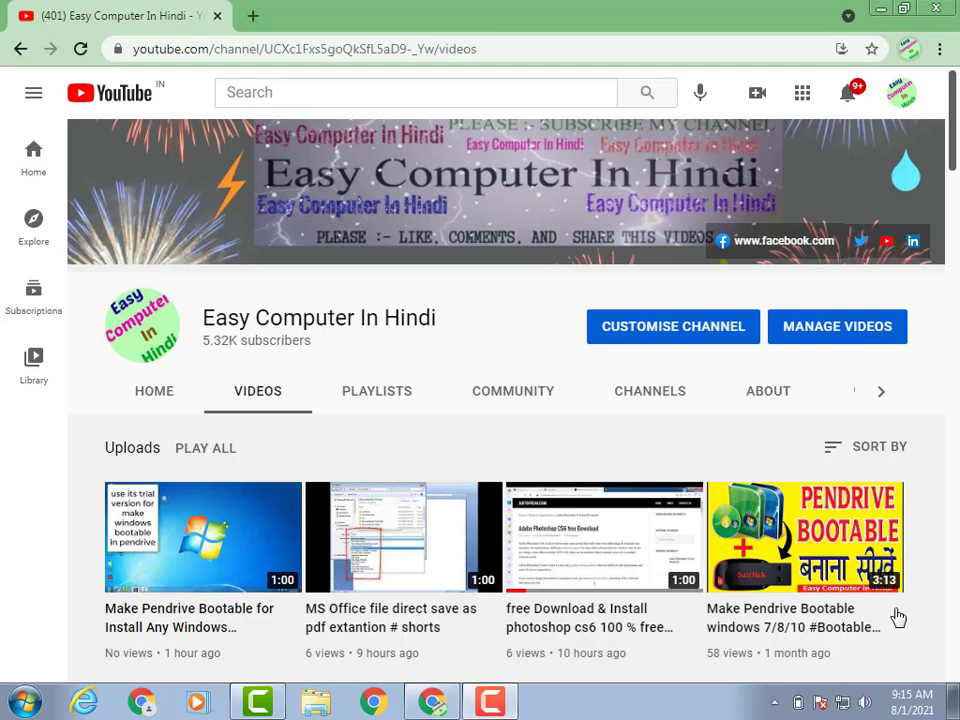
Open the channel's customisation page in YouTube Studio and go to the Audio library
{"action": "mouse_move", "coordinate": [897, 618]}
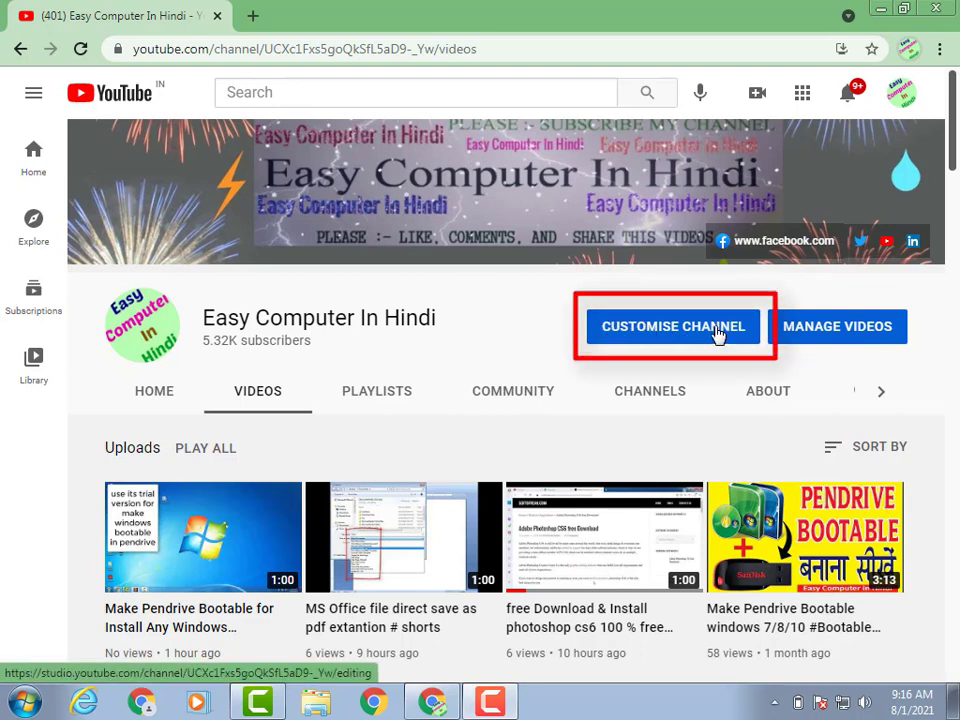
{"action": "left_click", "coordinate": [718, 336]}
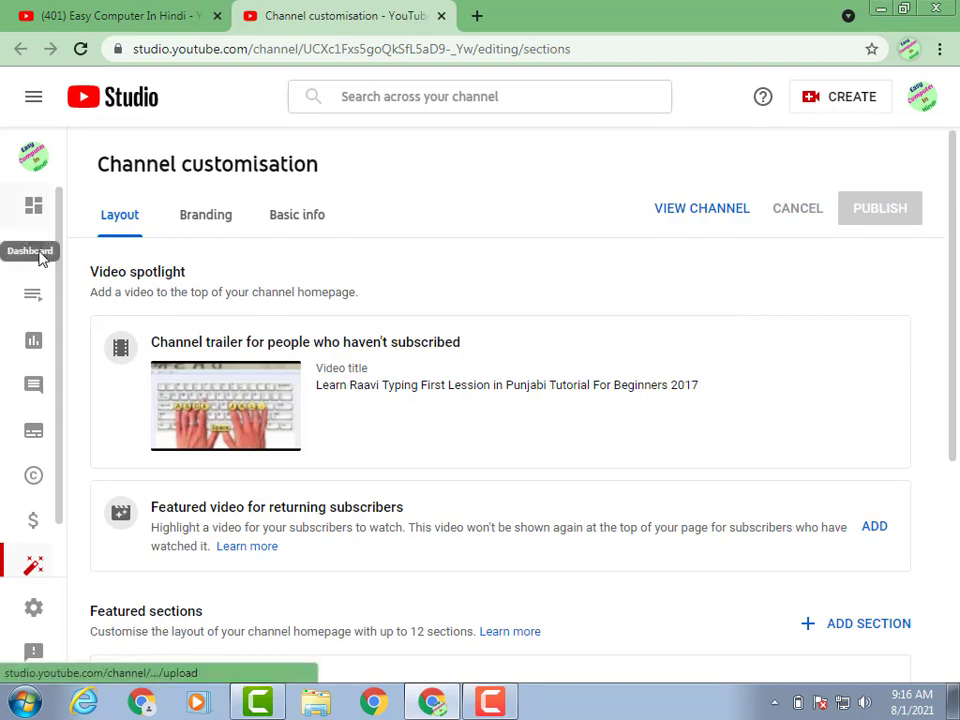
{"action": "scroll", "coordinate": [15, 350], "scroll_direction": "down", "scroll_amount": 1}
{"action": "scroll", "coordinate": [18, 390], "scroll_direction": "down", "scroll_amount": 1}
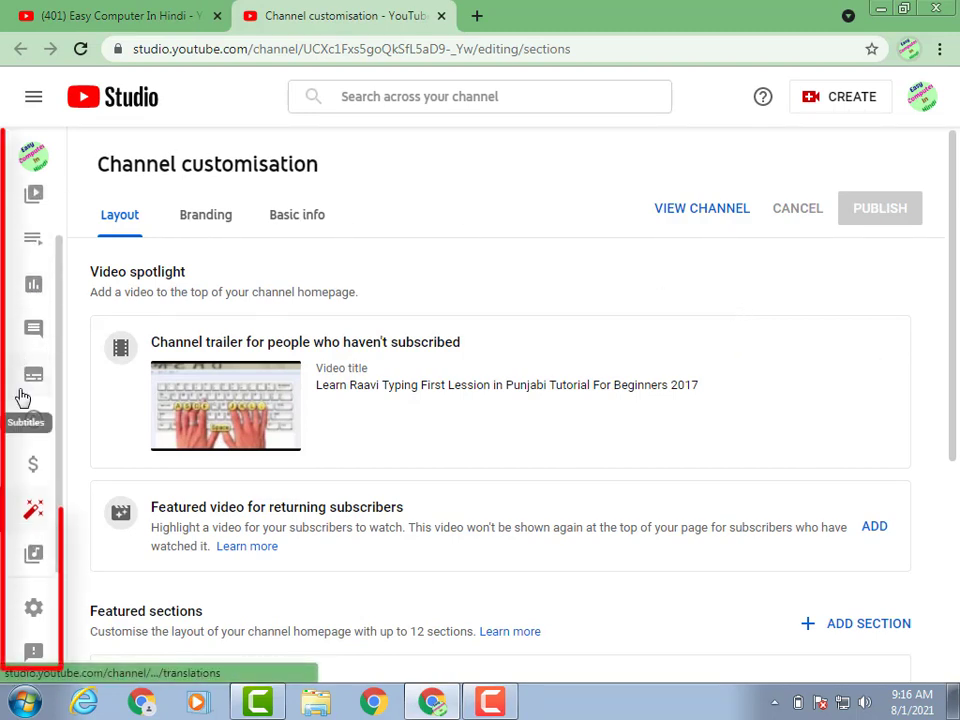
{"action": "scroll", "coordinate": [35, 320], "scroll_direction": "up", "scroll_amount": 2}
{"action": "scroll", "coordinate": [20, 400], "scroll_direction": "down", "scroll_amount": 1}
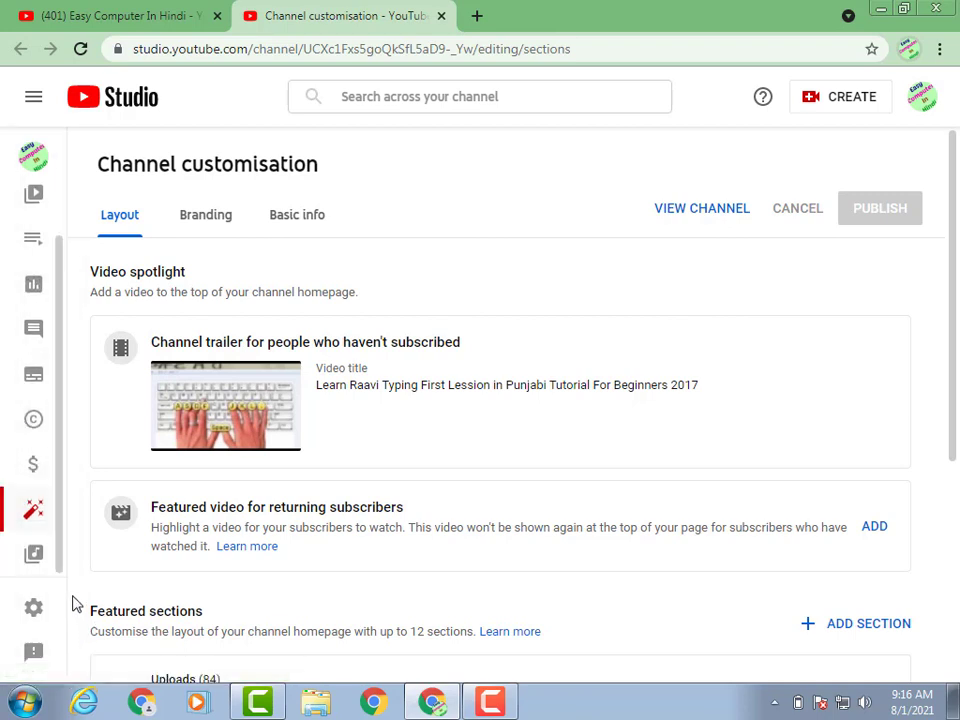
{"action": "left_click", "coordinate": [35, 558]}
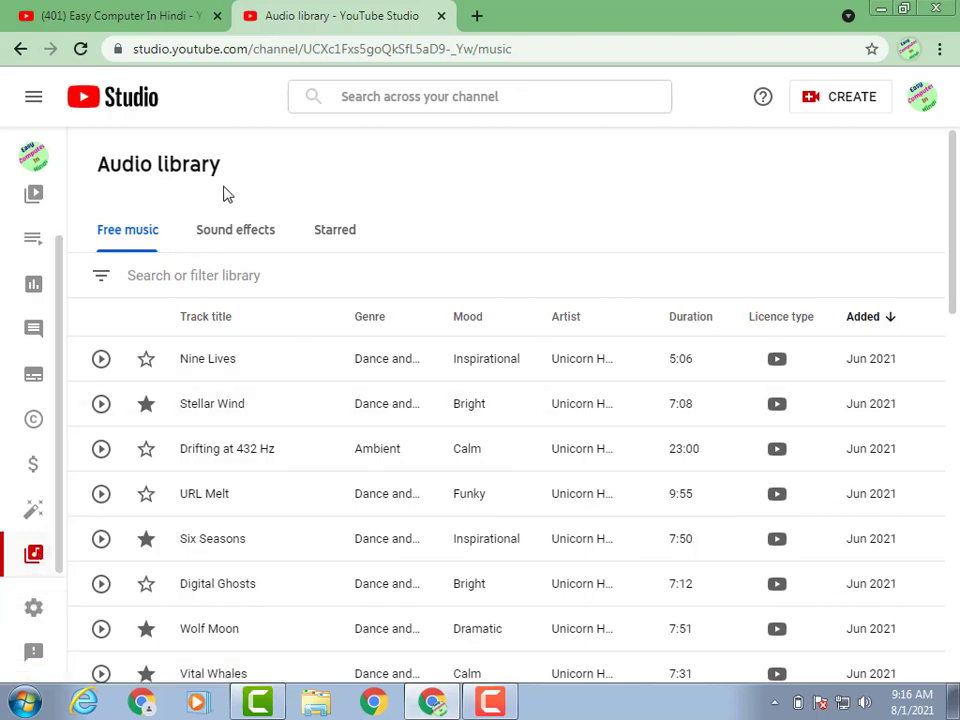
Set the free music list to show 50 rows per page
{"action": "scroll", "coordinate": [607, 392], "scroll_direction": "down", "scroll_amount": 15}
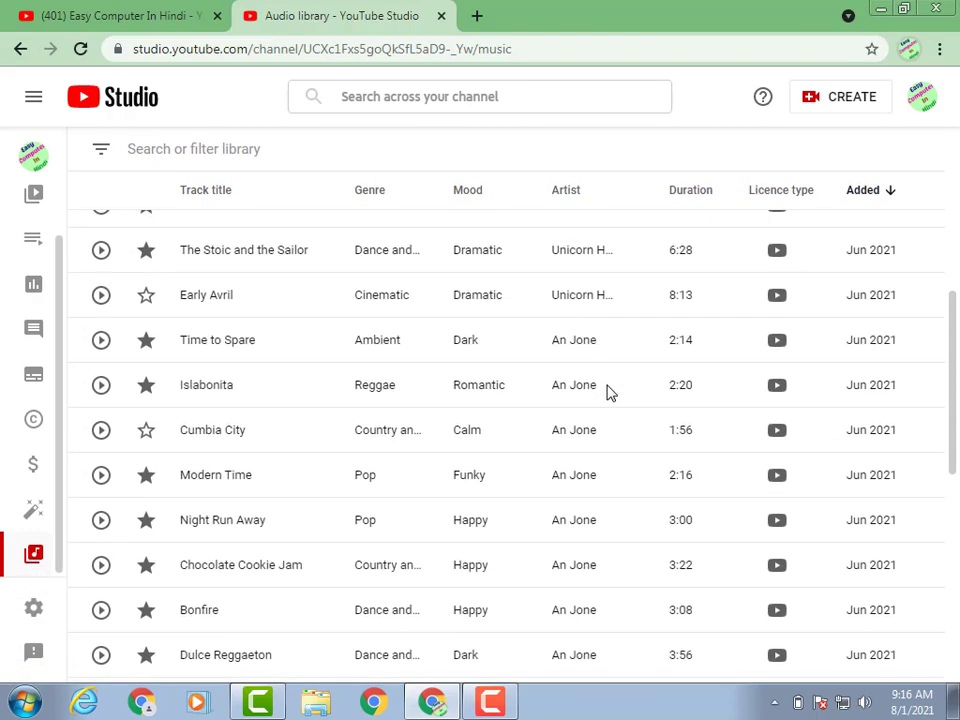
{"action": "scroll", "coordinate": [607, 392], "scroll_direction": "down", "scroll_amount": 2}
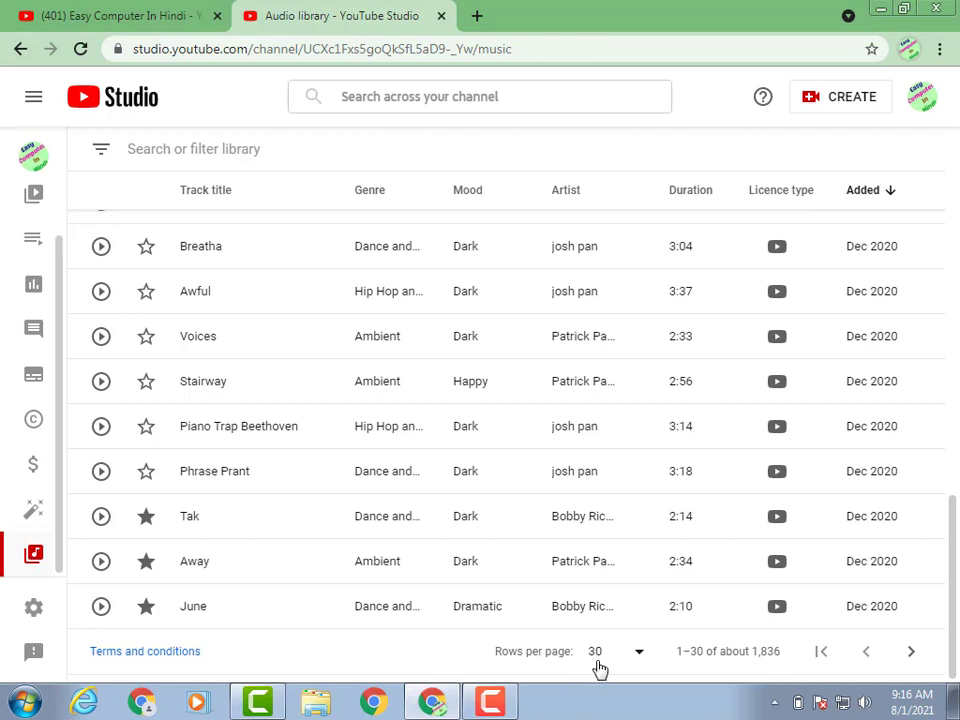
{"action": "left_click", "coordinate": [641, 655]}
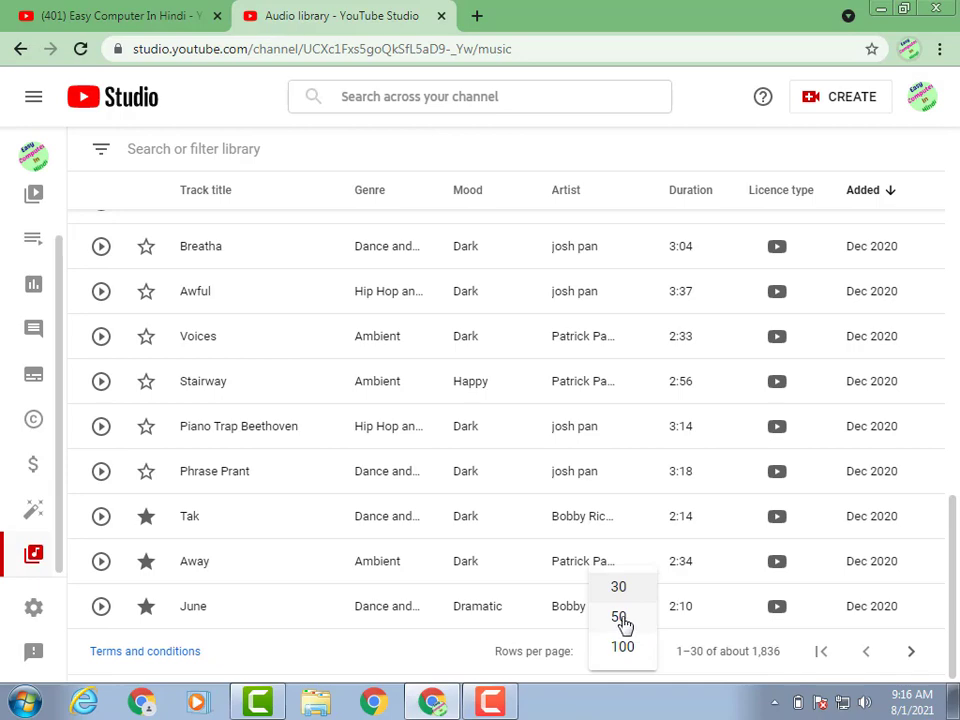
{"action": "left_click", "coordinate": [621, 619]}
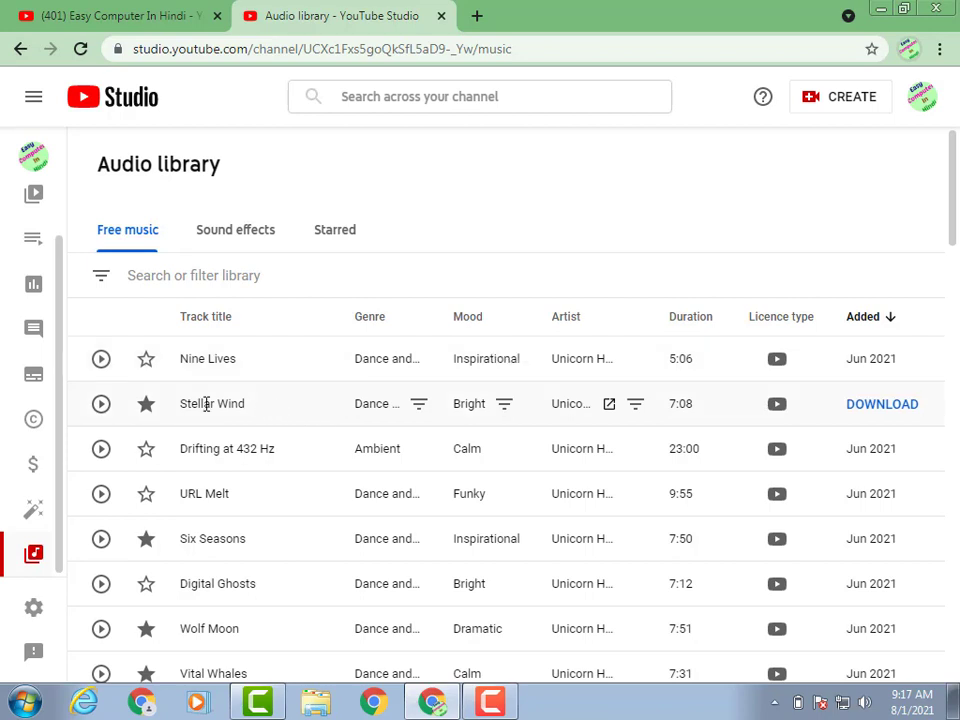
Preview the track Stellar Wind, skipping ahead to about 0:51 and again to about 3:00, and pause it
{"action": "left_click", "coordinate": [101, 405]}
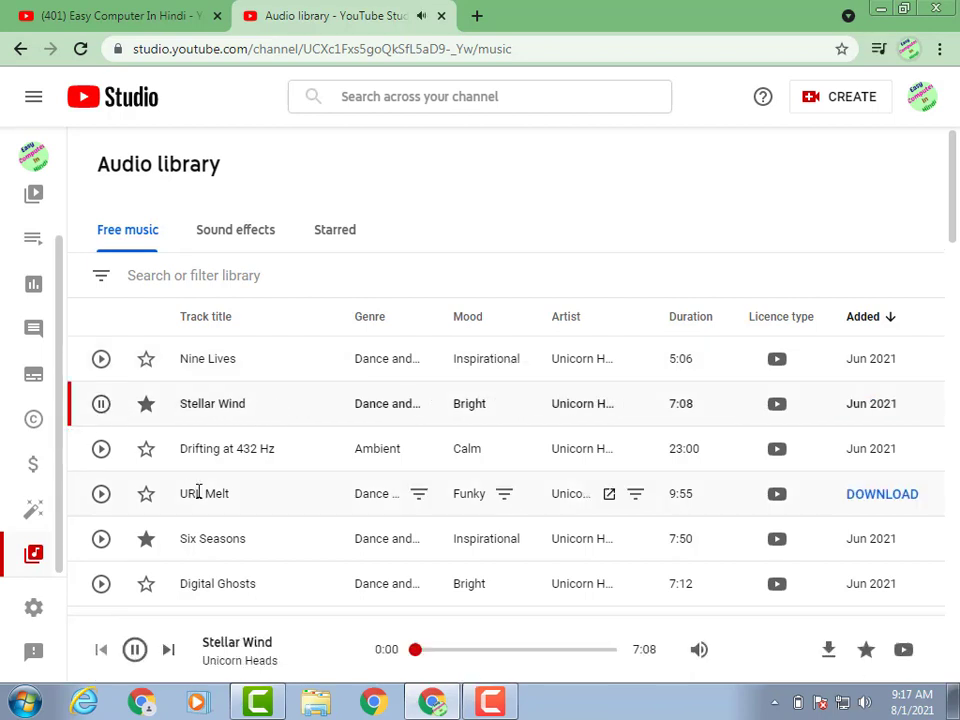
{"action": "left_click", "coordinate": [437, 650]}
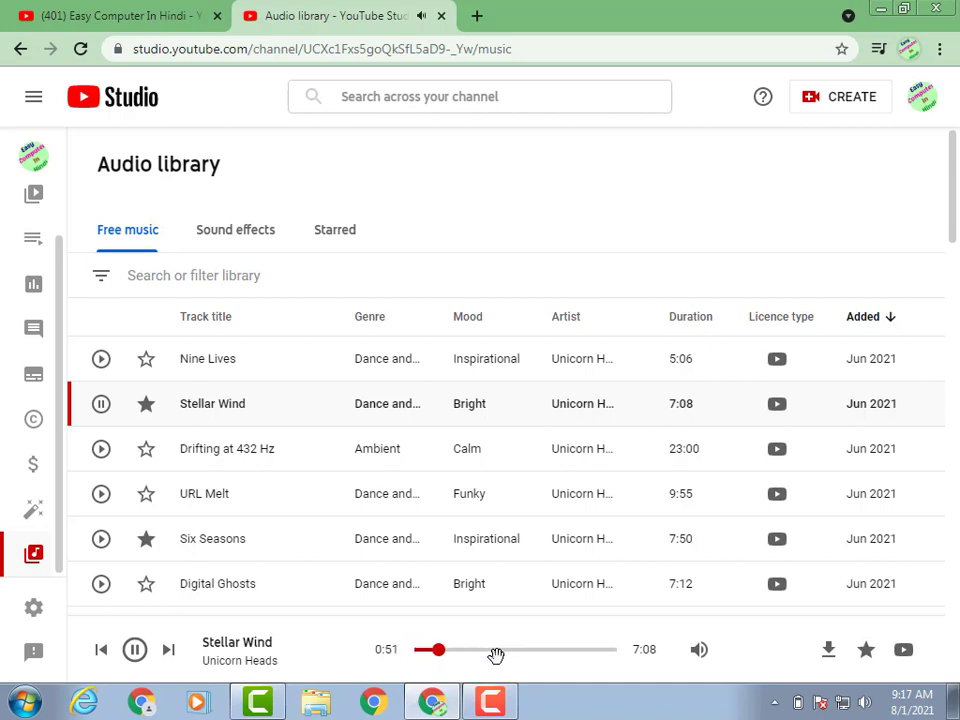
{"action": "left_click", "coordinate": [498, 650]}
{"action": "left_click", "coordinate": [135, 650]}
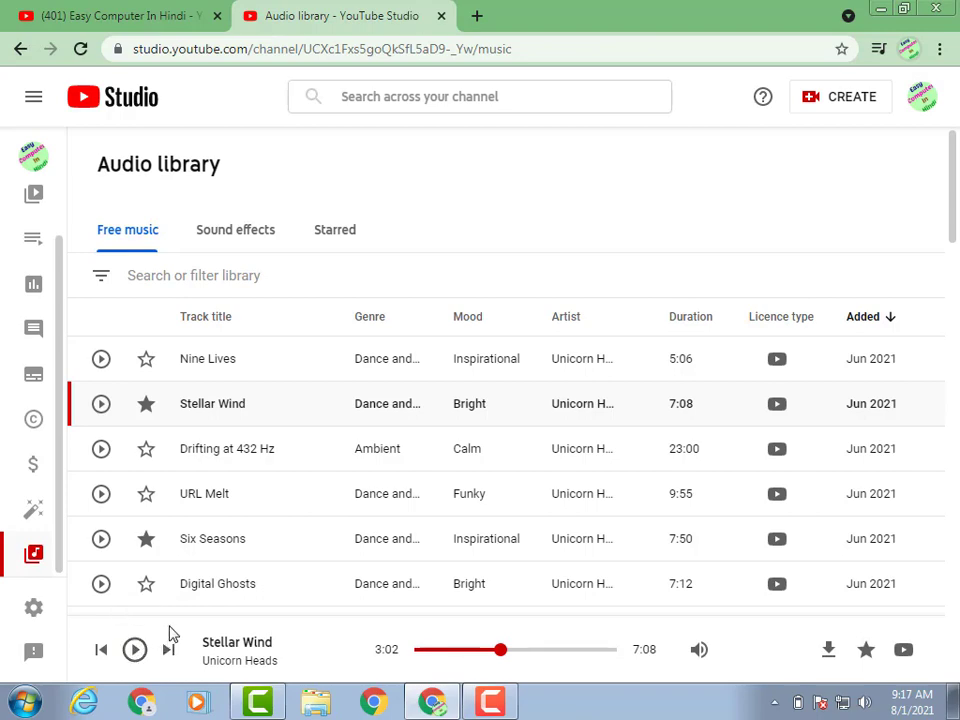
Resume playback of Stellar Wind and lower the system volume
{"action": "scroll", "coordinate": [287, 366], "scroll_direction": "down", "scroll_amount": 15}
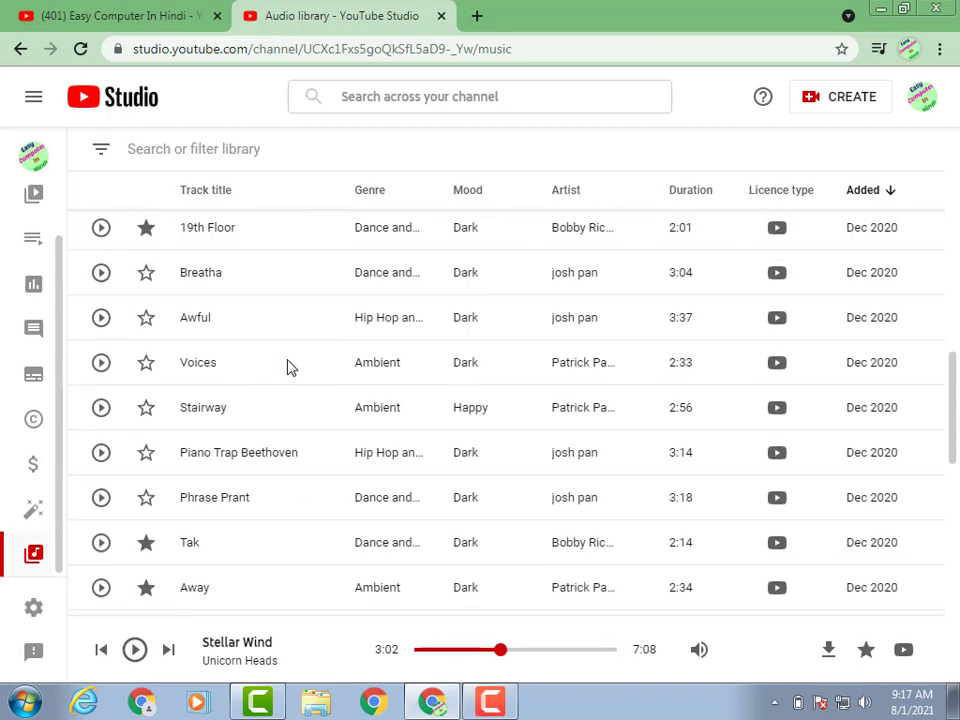
{"action": "scroll", "coordinate": [287, 366], "scroll_direction": "down", "scroll_amount": 5}
{"action": "scroll", "coordinate": [287, 366], "scroll_direction": "up", "scroll_amount": 10}
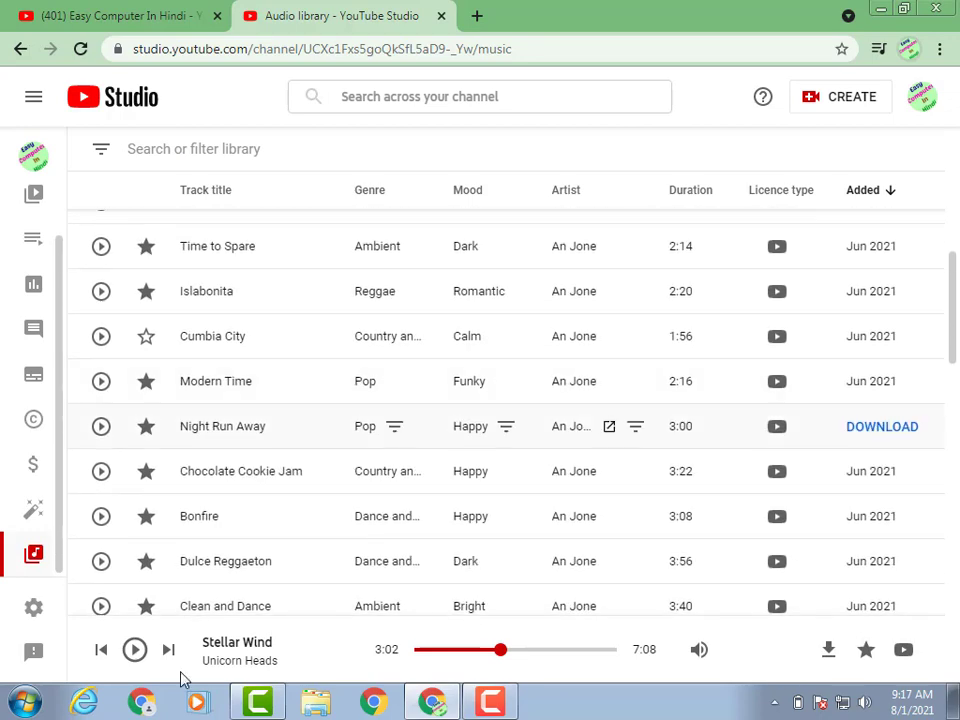
{"action": "left_click", "coordinate": [134, 650]}
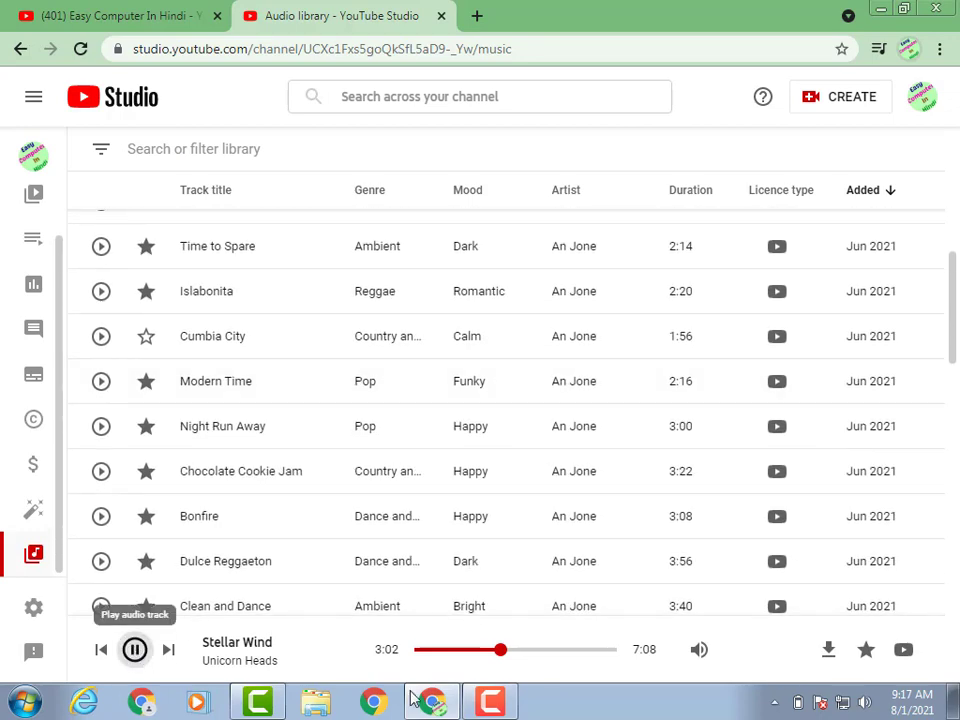
{"action": "left_click", "coordinate": [868, 706]}
{"action": "scroll", "coordinate": [868, 706], "scroll_direction": "down", "scroll_amount": 15}
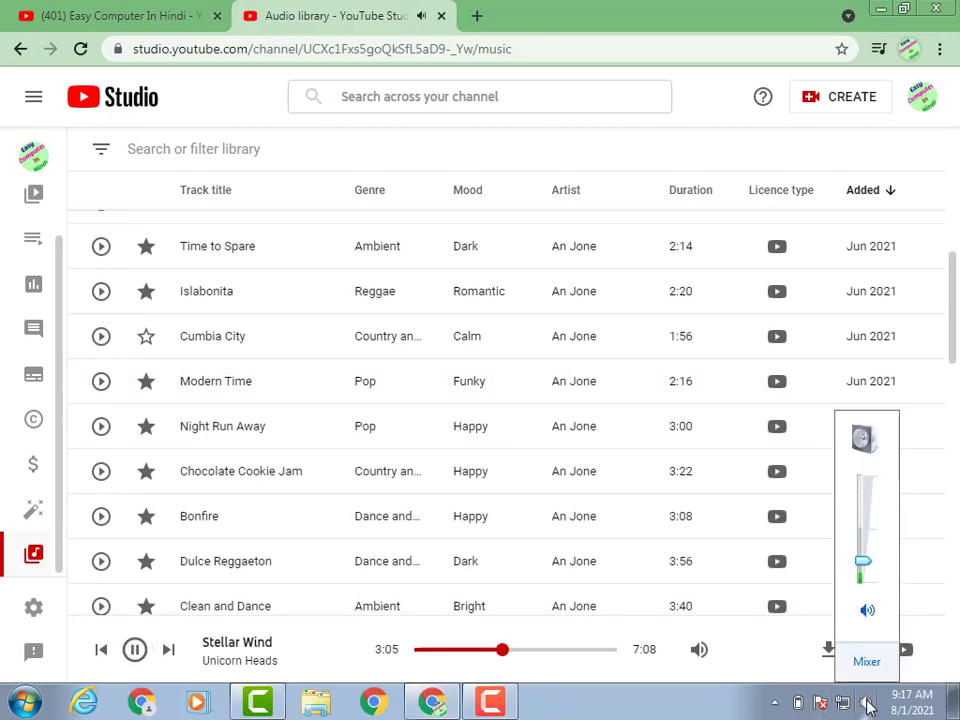
{"action": "left_click", "coordinate": [650, 712]}
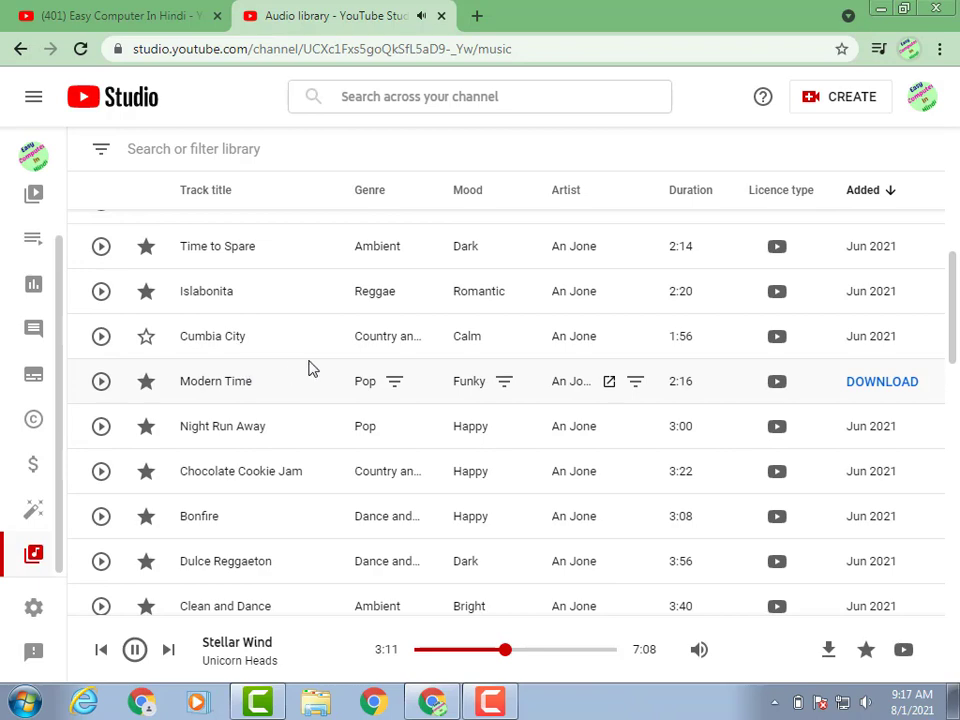
Download the track Stellar Wind from the audio player
{"action": "scroll", "coordinate": [326, 364], "scroll_direction": "up", "scroll_amount": 3}
{"action": "scroll", "coordinate": [326, 364], "scroll_direction": "up", "scroll_amount": 3}
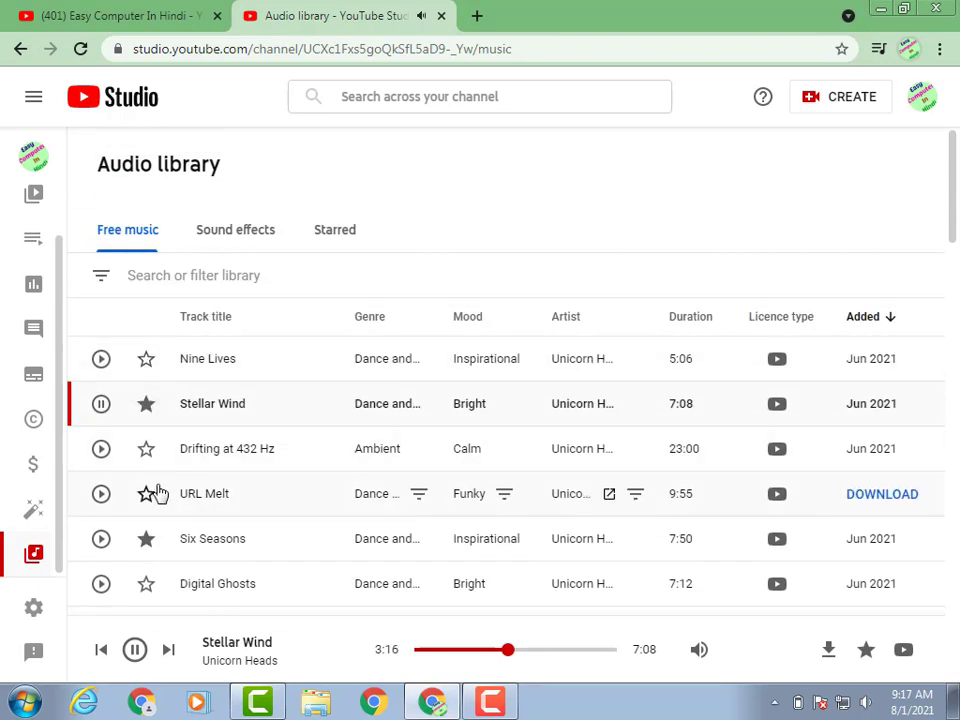
{"action": "left_click", "coordinate": [146, 542]}
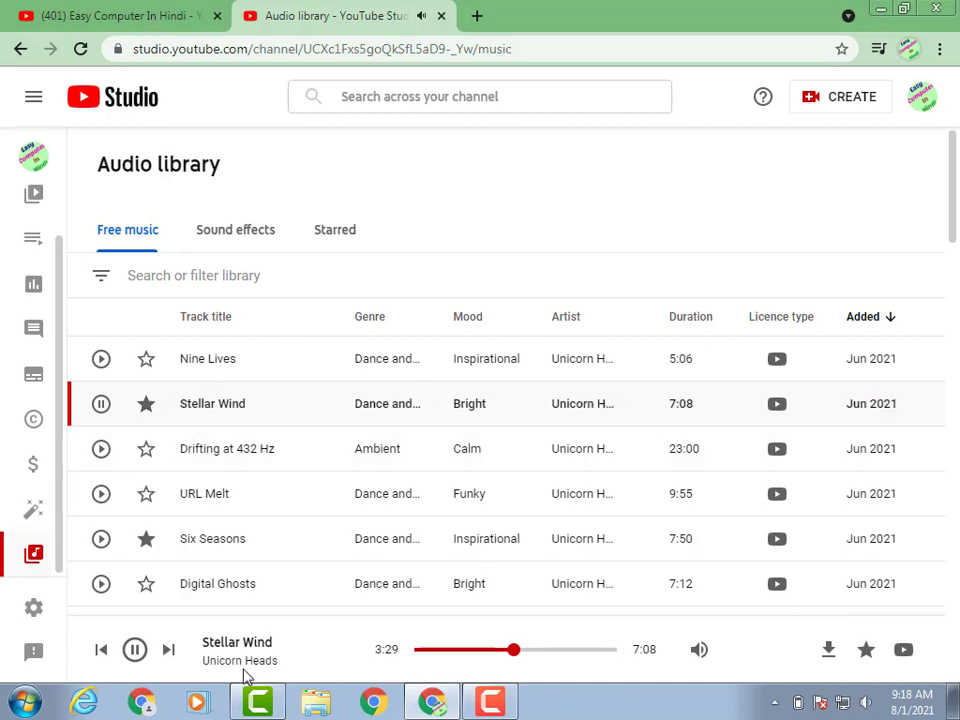
{"action": "left_click", "coordinate": [831, 651]}
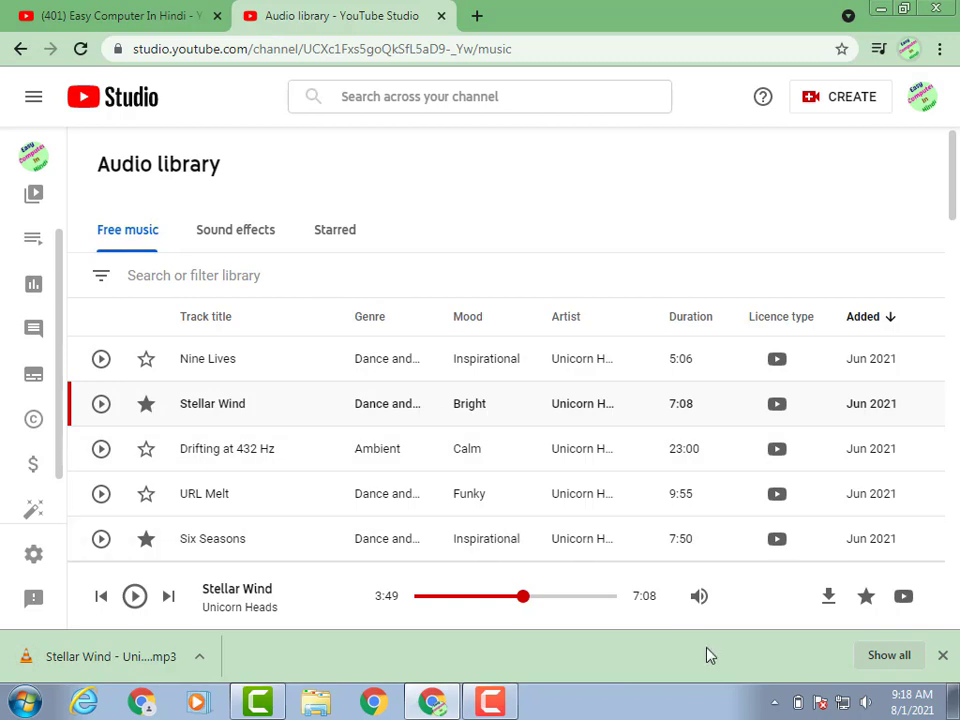
Set the free music list to 100 rows per page and preview Where We Wanna Go from shortly after its beginning
{"action": "scroll", "coordinate": [429, 328], "scroll_direction": "down", "scroll_amount": 3}
{"action": "scroll", "coordinate": [429, 328], "scroll_direction": "up", "scroll_amount": 3}
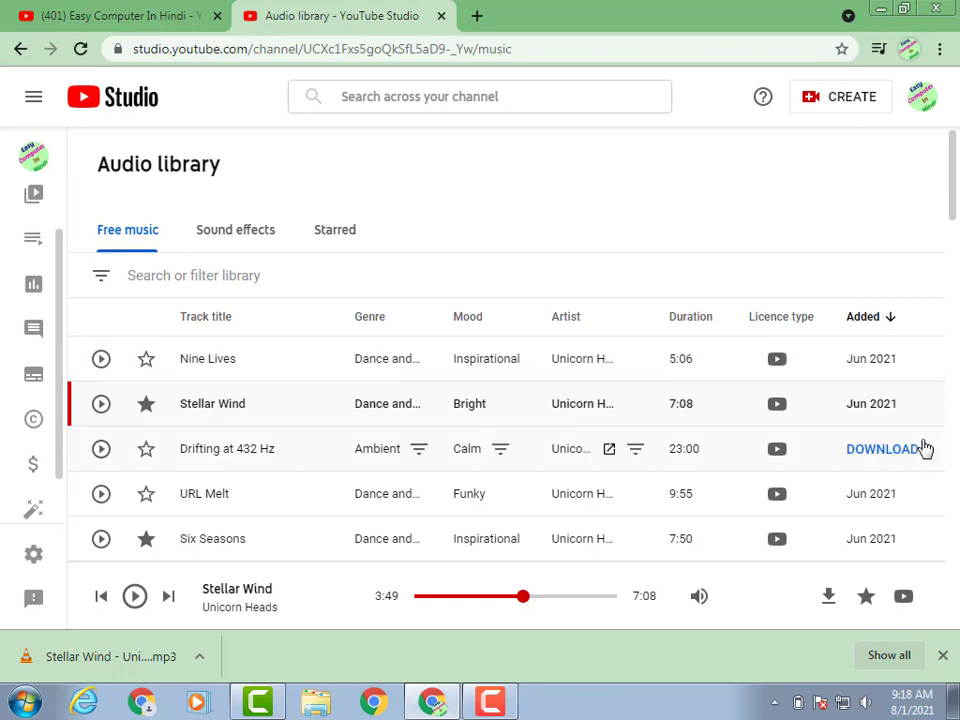
{"action": "scroll", "coordinate": [925, 448], "scroll_direction": "down", "scroll_amount": 20}
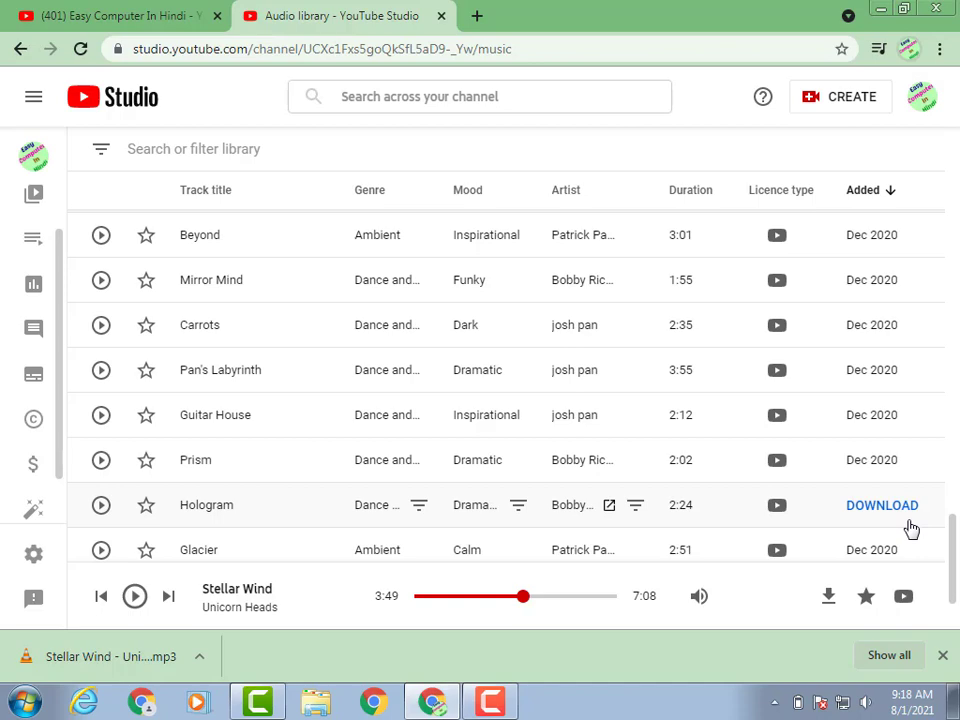
{"action": "scroll", "coordinate": [851, 433], "scroll_direction": "down", "scroll_amount": 20}
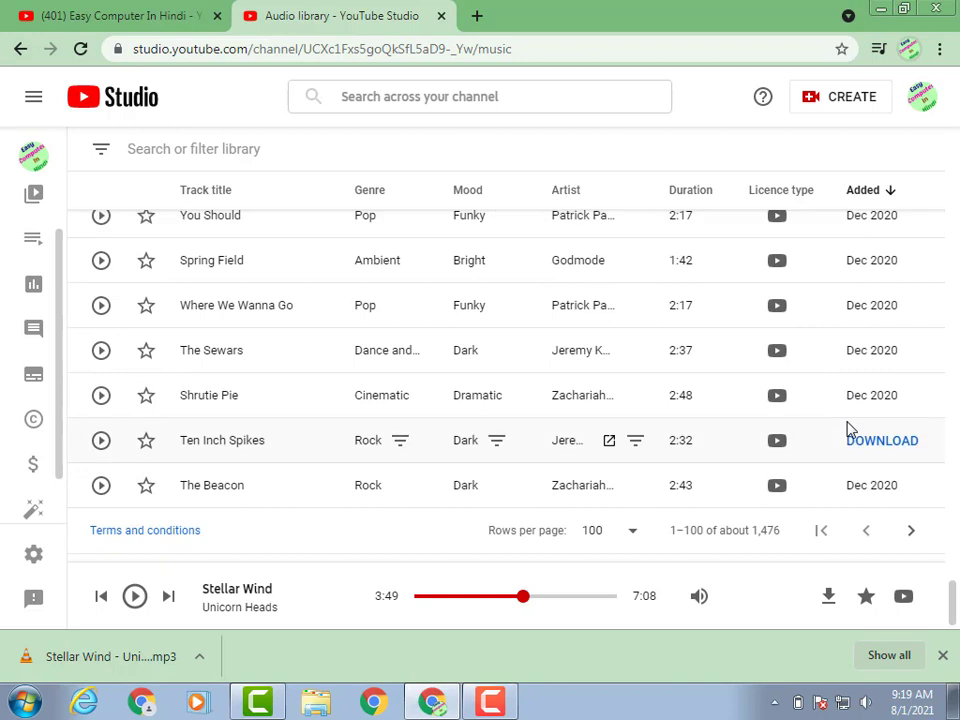
{"action": "left_click", "coordinate": [95, 305]}
{"action": "left_click", "coordinate": [438, 597]}
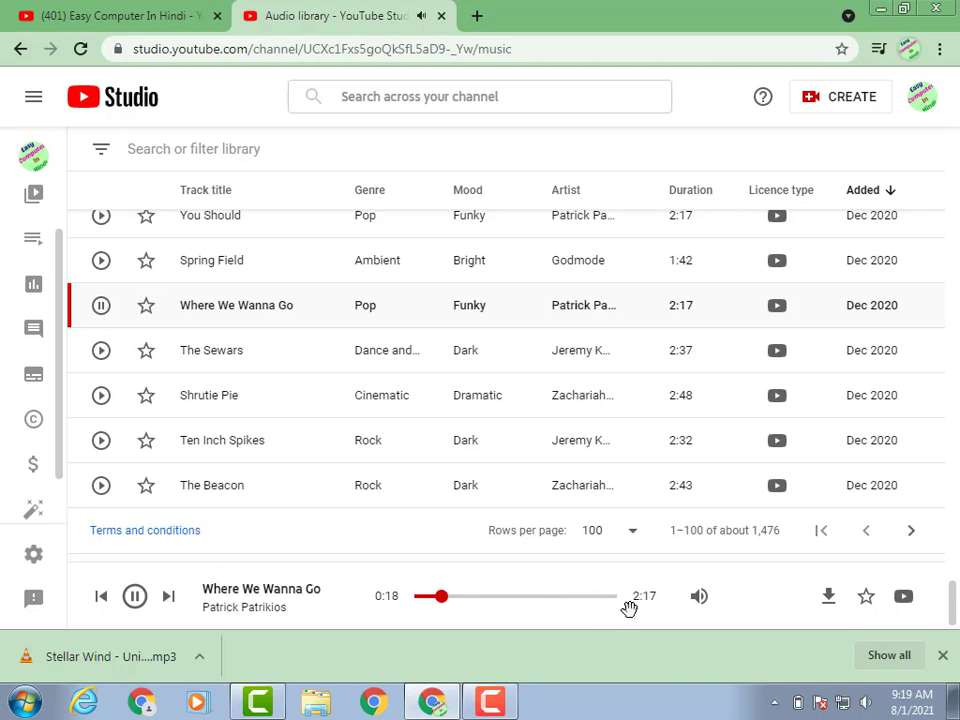
Raise the system volume to a moderate level
{"action": "left_click", "coordinate": [870, 704]}
{"action": "scroll", "coordinate": [876, 710], "scroll_direction": "up", "scroll_amount": 5}
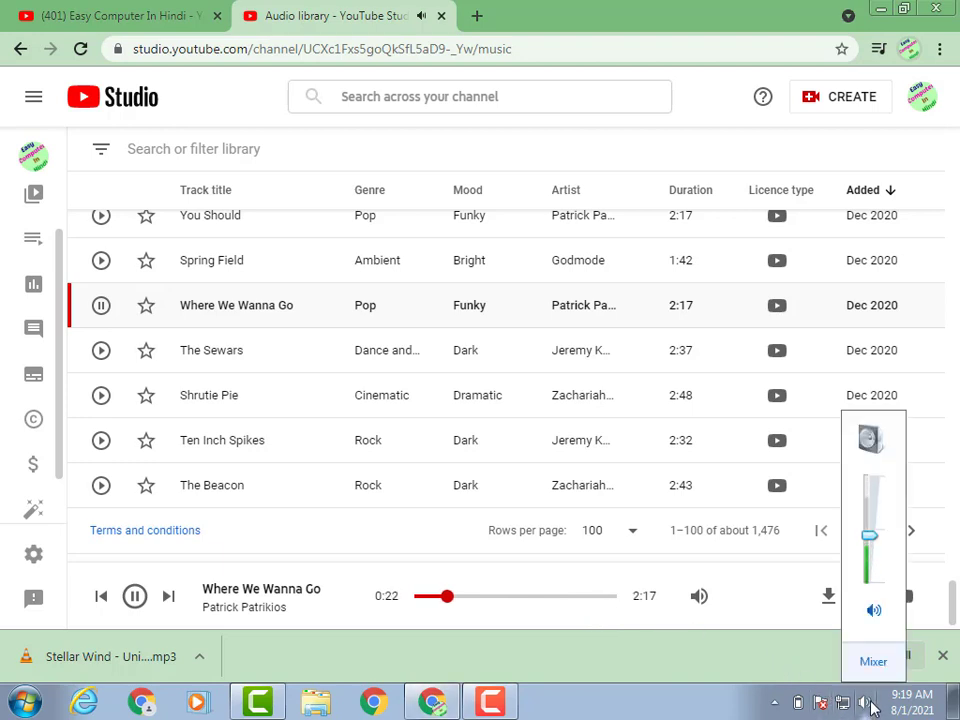
{"action": "scroll", "coordinate": [872, 706], "scroll_direction": "down", "scroll_amount": 2}
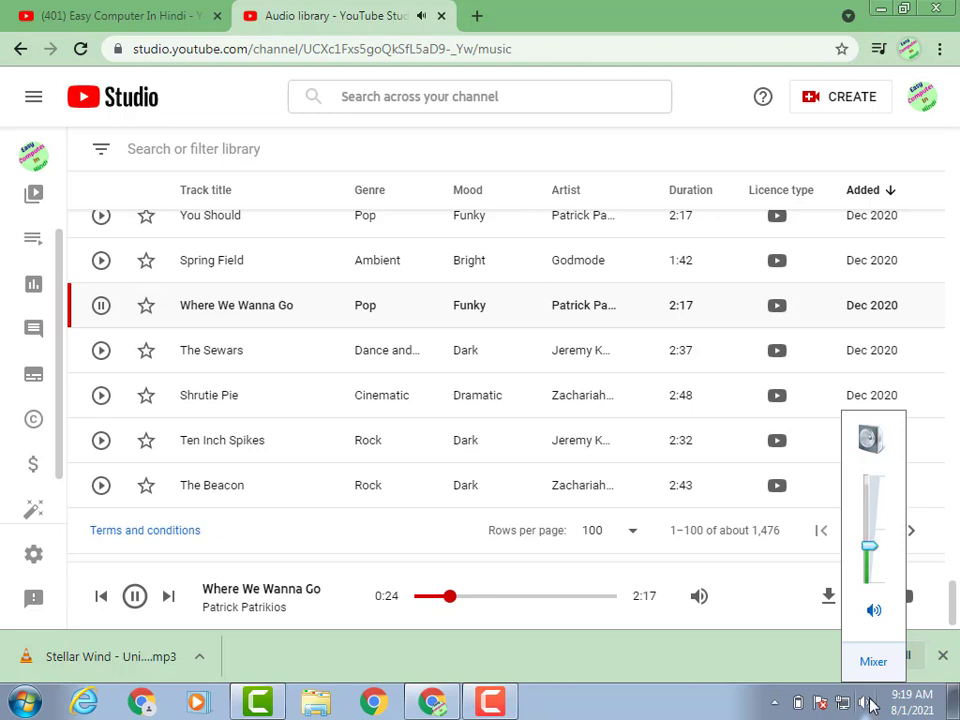
Preview the track The Beacon, pause it, and add it to the starred tracks
{"action": "left_click", "coordinate": [101, 485]}
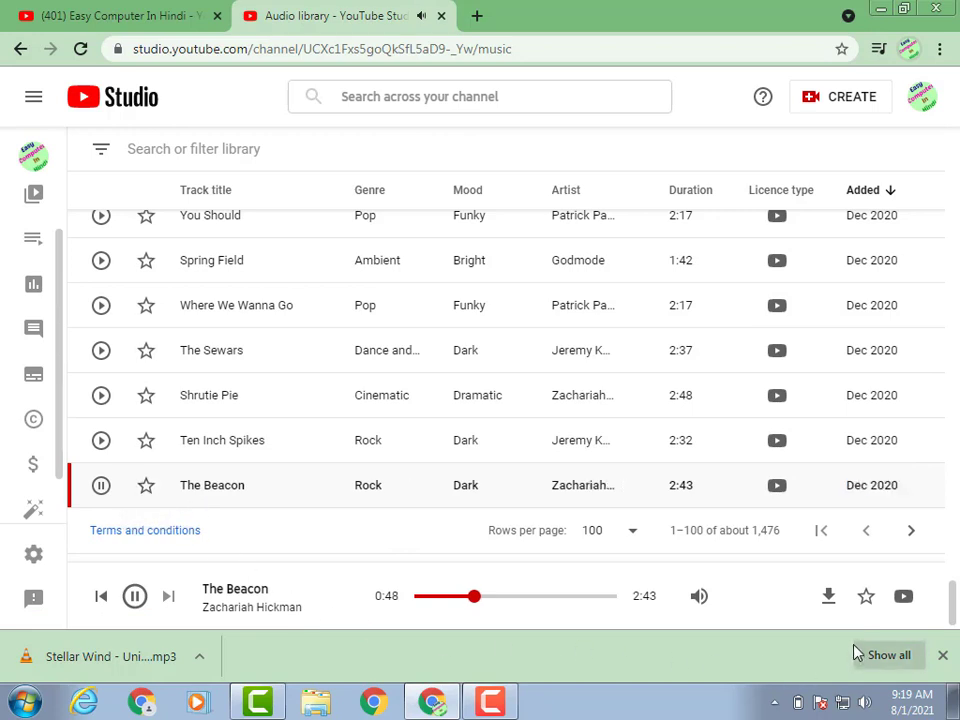
{"action": "left_click", "coordinate": [135, 596]}
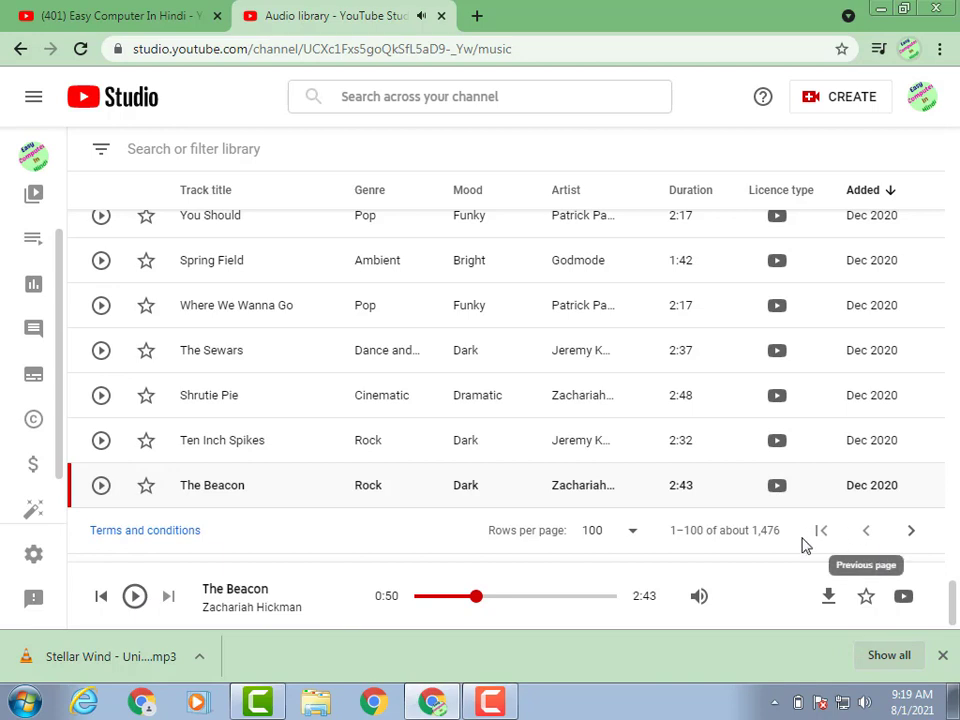
{"action": "left_click", "coordinate": [146, 486]}
Show the starred tracks of the Audio library and look through the list
{"action": "scroll", "coordinate": [634, 403], "scroll_direction": "up", "scroll_amount": 8}
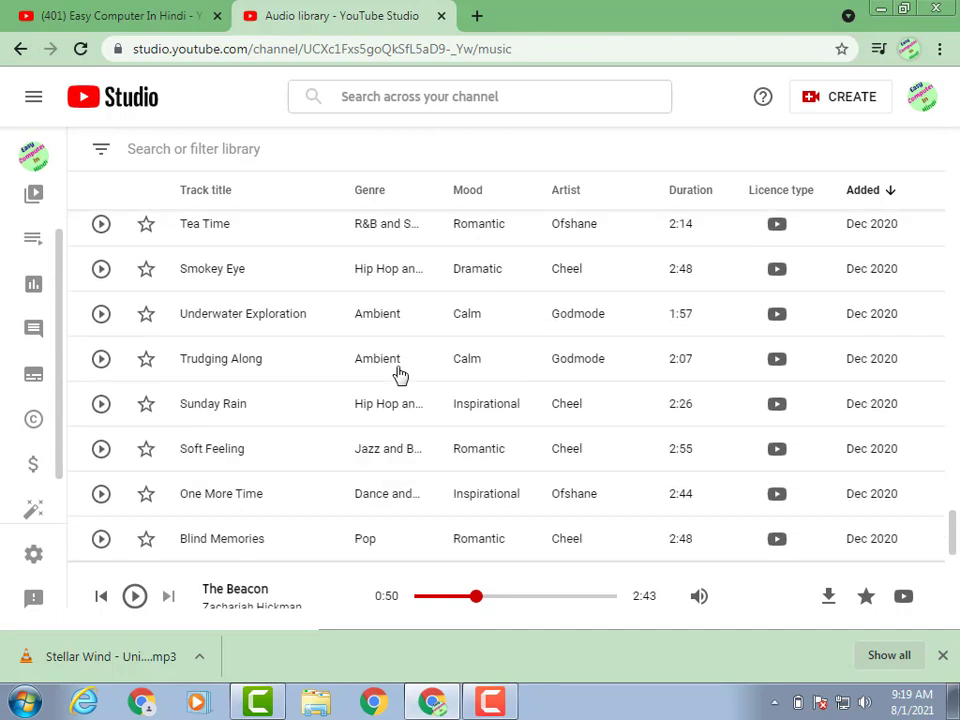
{"action": "scroll", "coordinate": [399, 372], "scroll_direction": "up", "scroll_amount": 20}
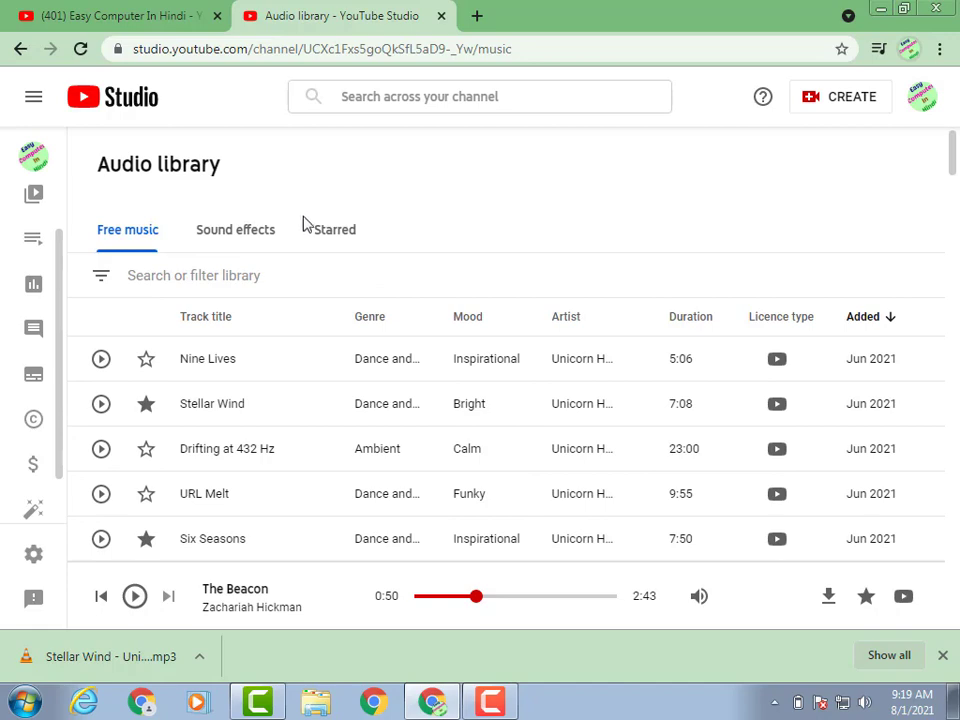
{"action": "left_click", "coordinate": [333, 233]}
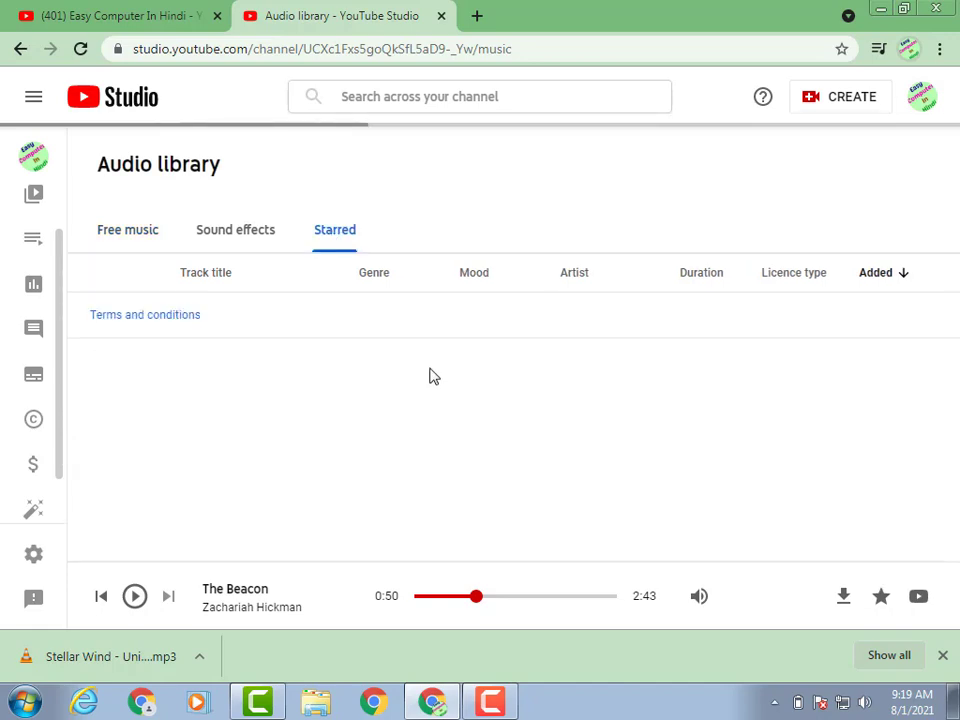
{"action": "scroll", "coordinate": [431, 368], "scroll_direction": "down", "scroll_amount": 6}
{"action": "scroll", "coordinate": [308, 368], "scroll_direction": "up", "scroll_amount": 4}
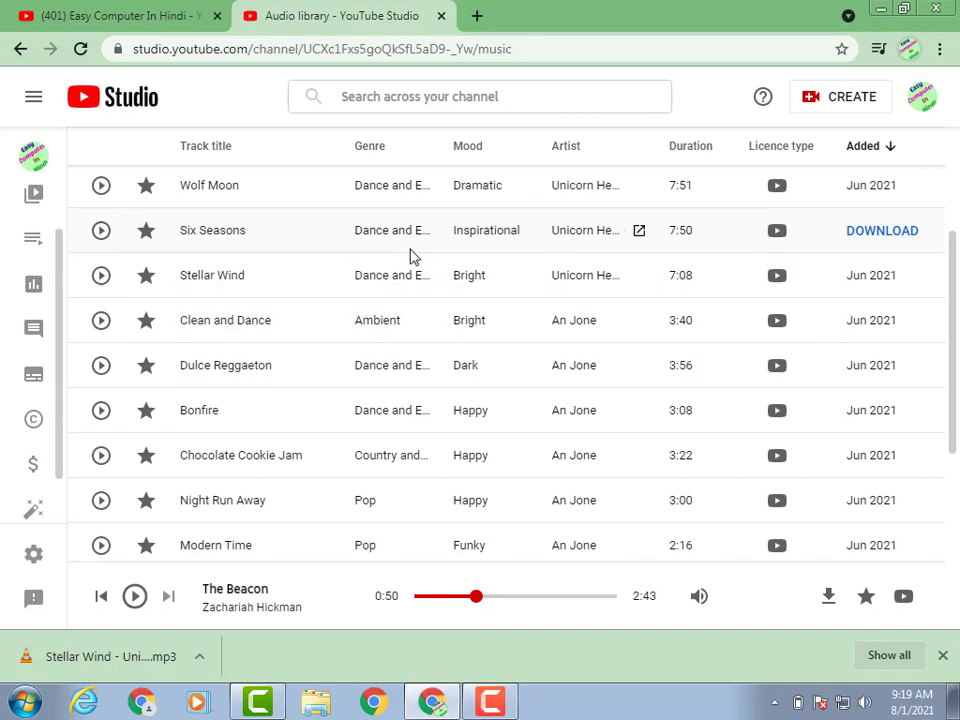
{"action": "scroll", "coordinate": [413, 255], "scroll_direction": "up", "scroll_amount": 3}
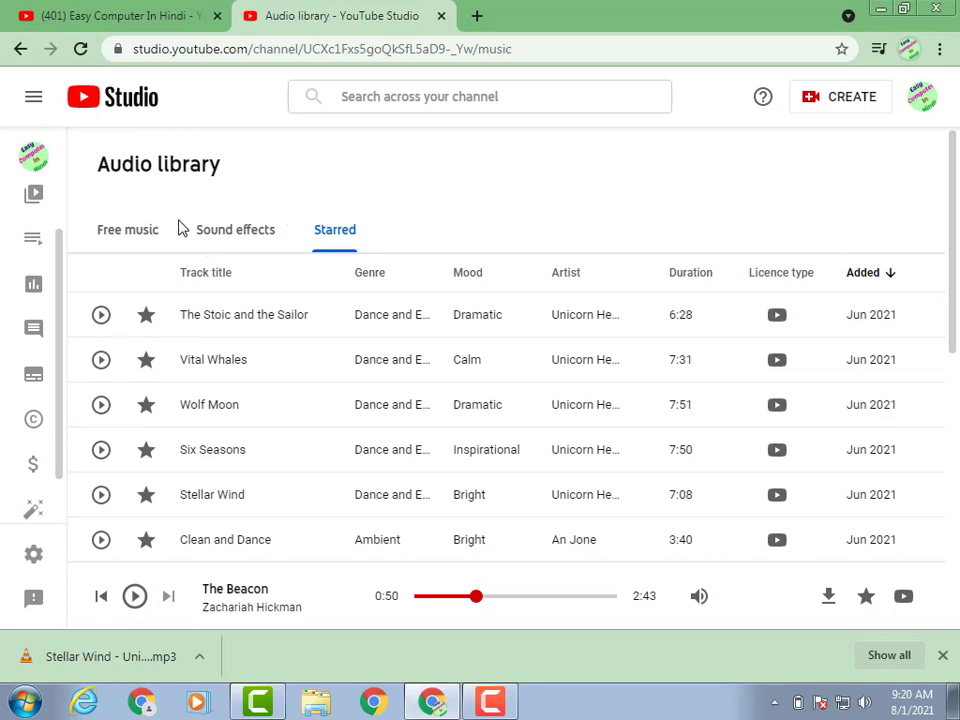
Show the sound effects of the Audio library, preview Wooden Train Whistle and look through the list
{"action": "left_click", "coordinate": [263, 234]}
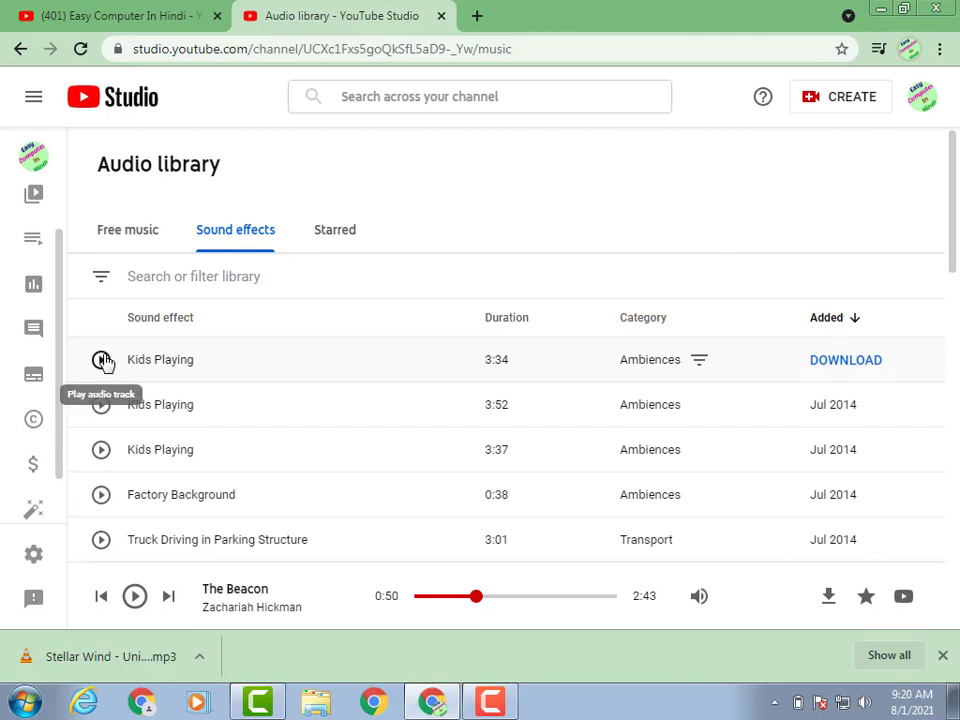
{"action": "scroll", "coordinate": [140, 400], "scroll_direction": "down", "scroll_amount": 3}
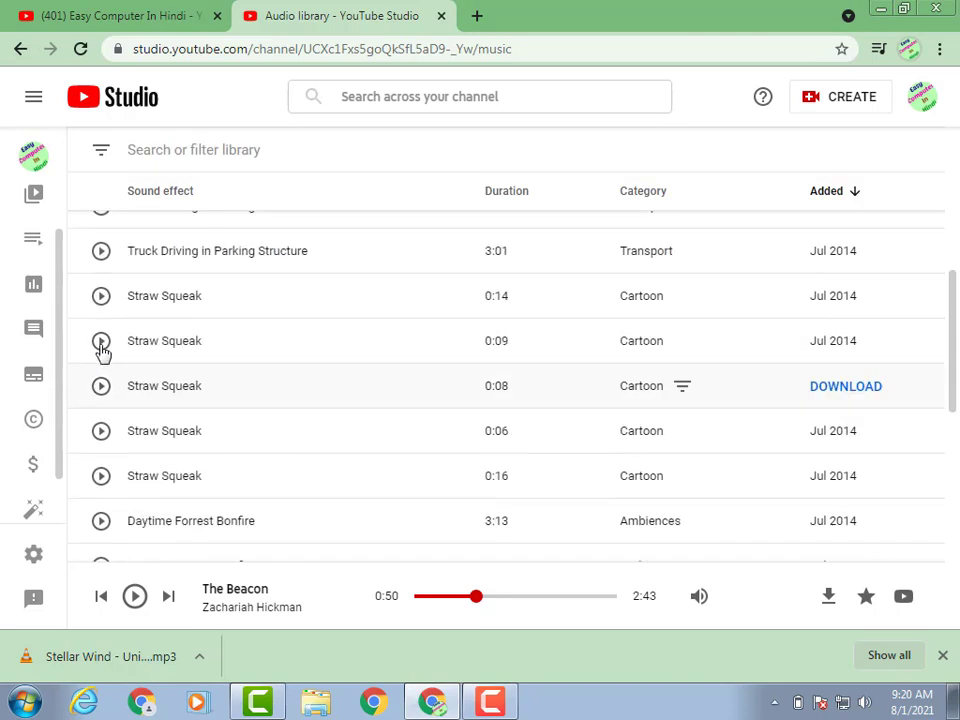
{"action": "left_click", "coordinate": [101, 340]}
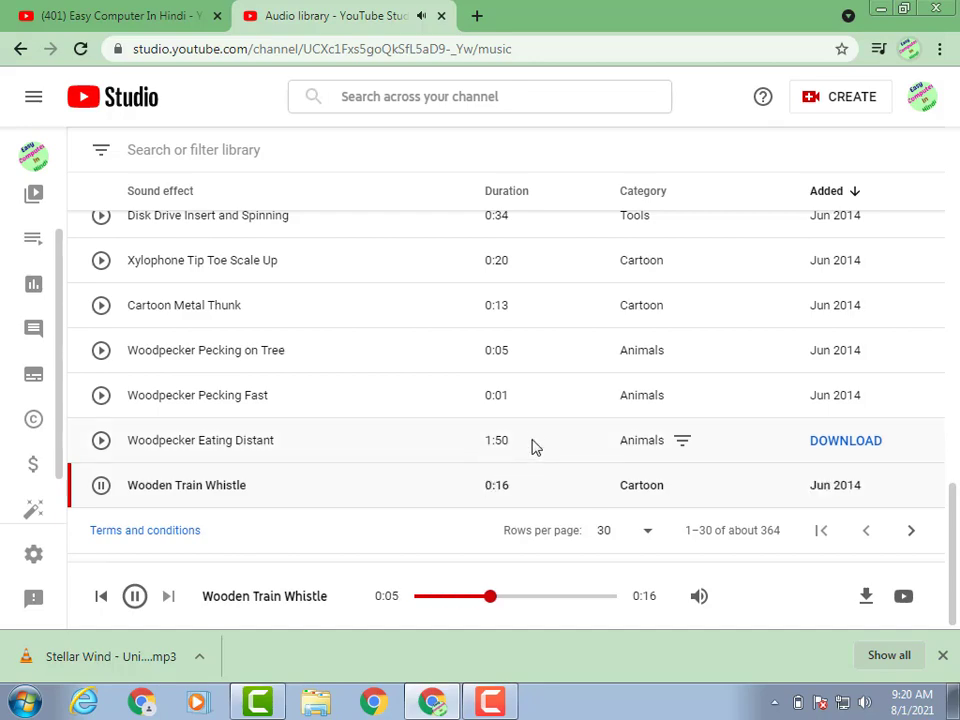
{"action": "scroll", "coordinate": [531, 405], "scroll_direction": "up", "scroll_amount": 8}
{"action": "scroll", "coordinate": [529, 395], "scroll_direction": "up", "scroll_amount": 3}
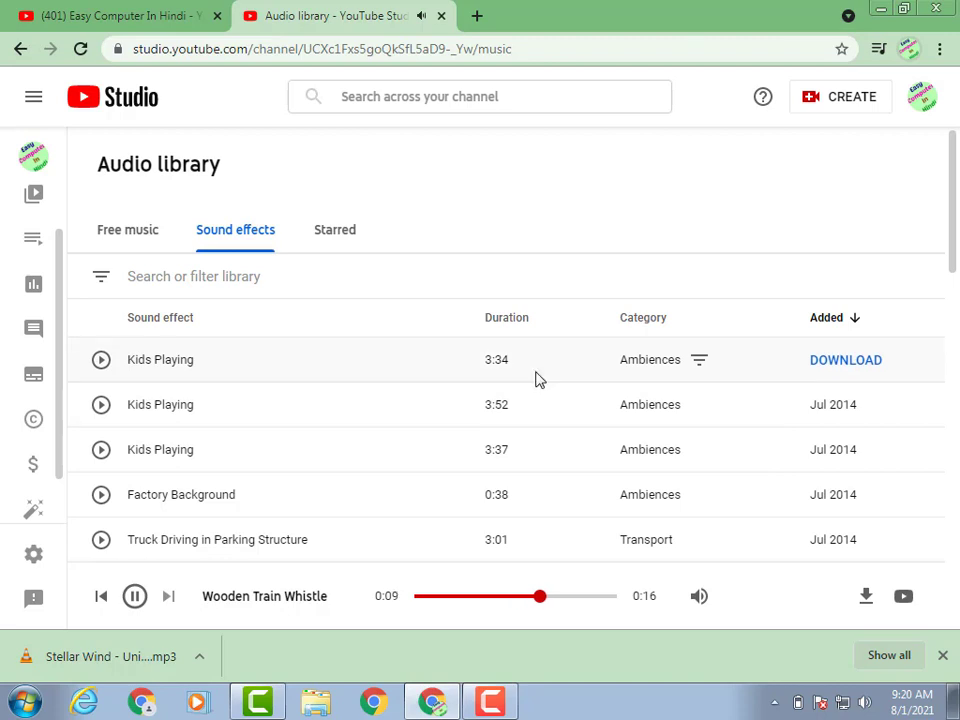
{"action": "scroll", "coordinate": [540, 400], "scroll_direction": "down", "scroll_amount": 10}
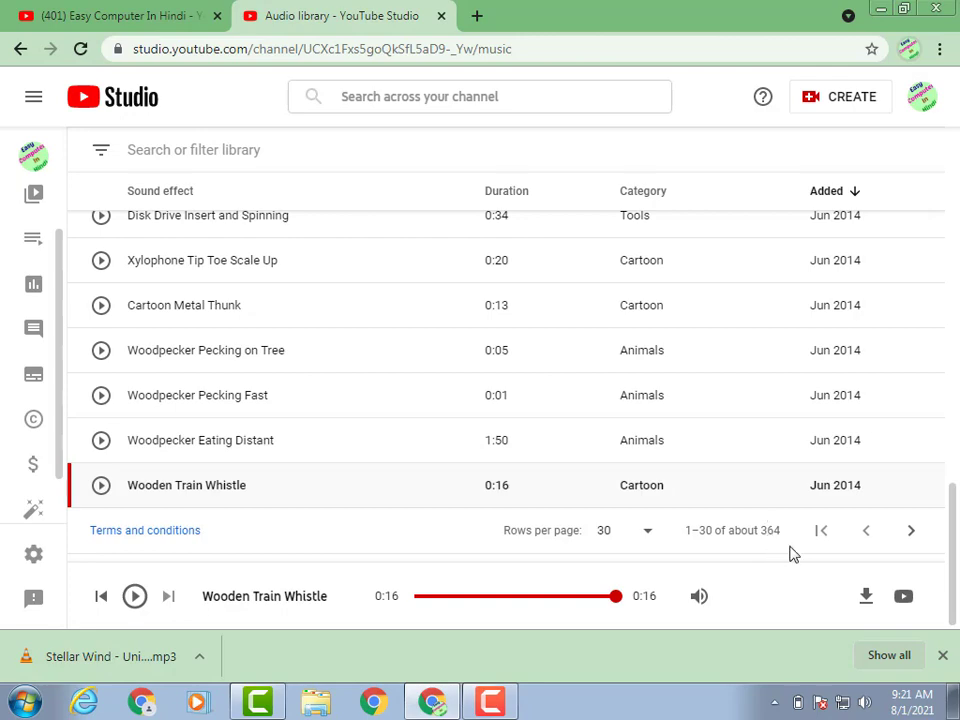
{"action": "scroll", "coordinate": [150, 279], "scroll_direction": "up", "scroll_amount": 10}
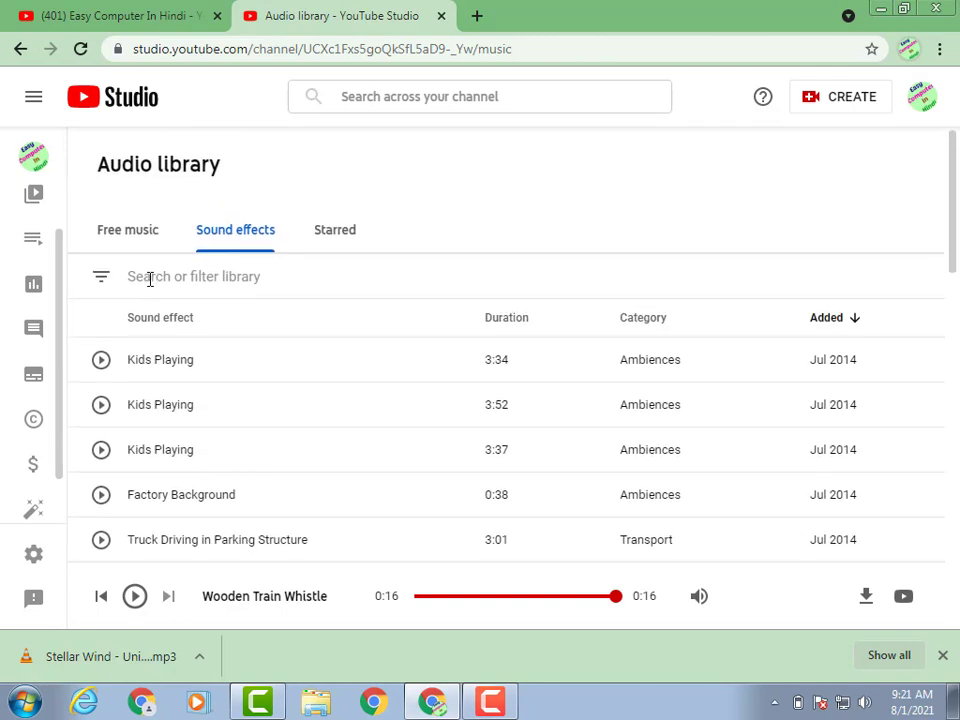
Look through the free music list, read the licence terms of the track Nine Lives and close them
{"action": "left_click", "coordinate": [150, 230]}
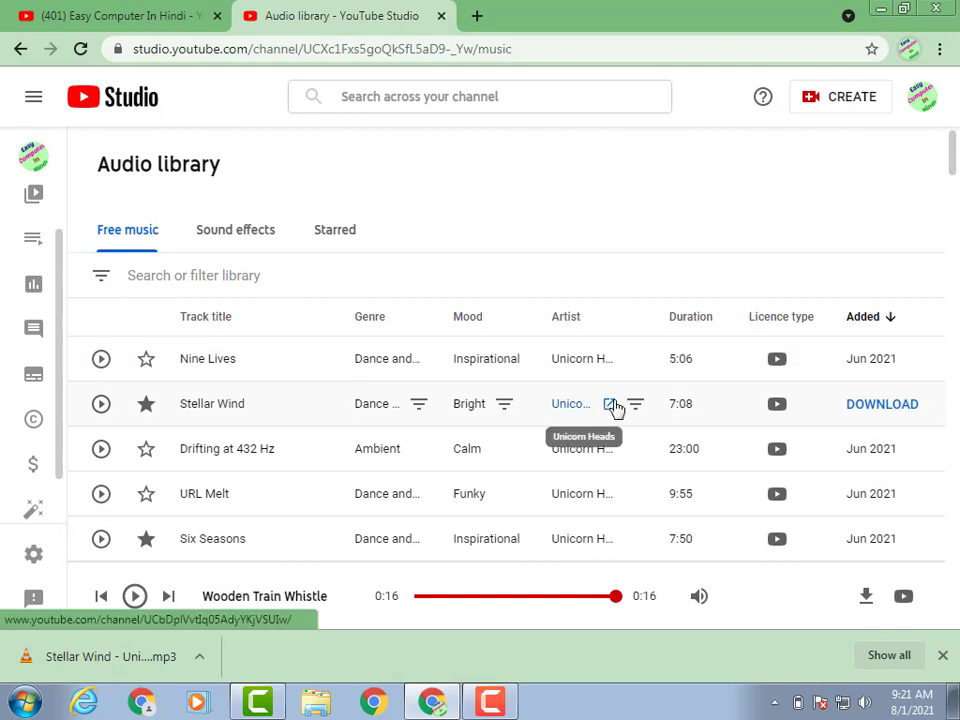
{"action": "scroll", "coordinate": [784, 461], "scroll_direction": "down", "scroll_amount": 10}
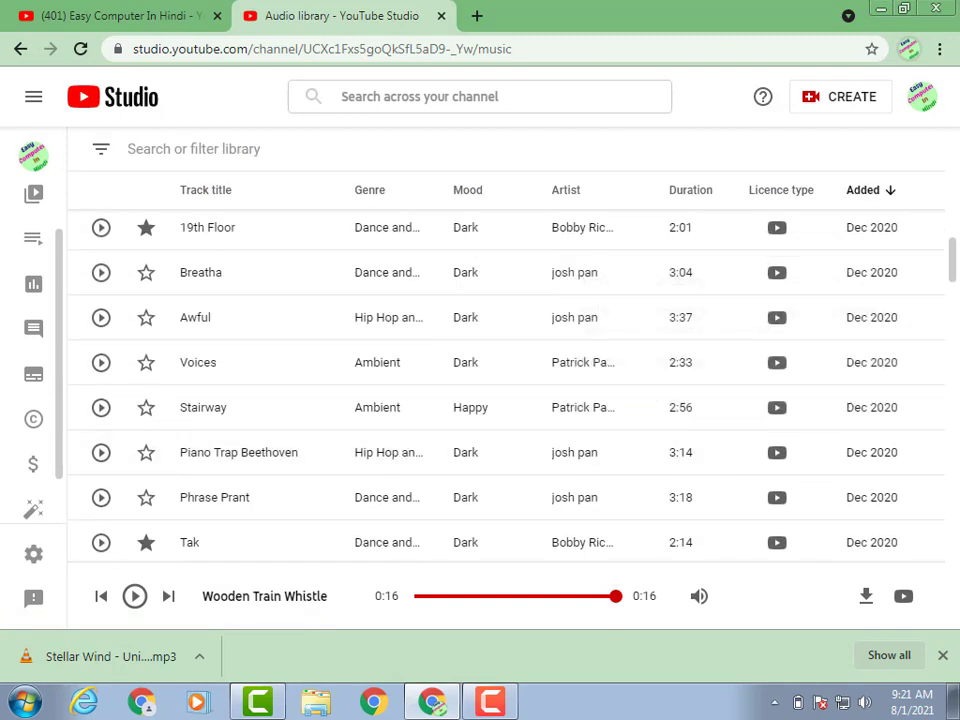
{"action": "scroll", "coordinate": [943, 388], "scroll_direction": "down", "scroll_amount": 10}
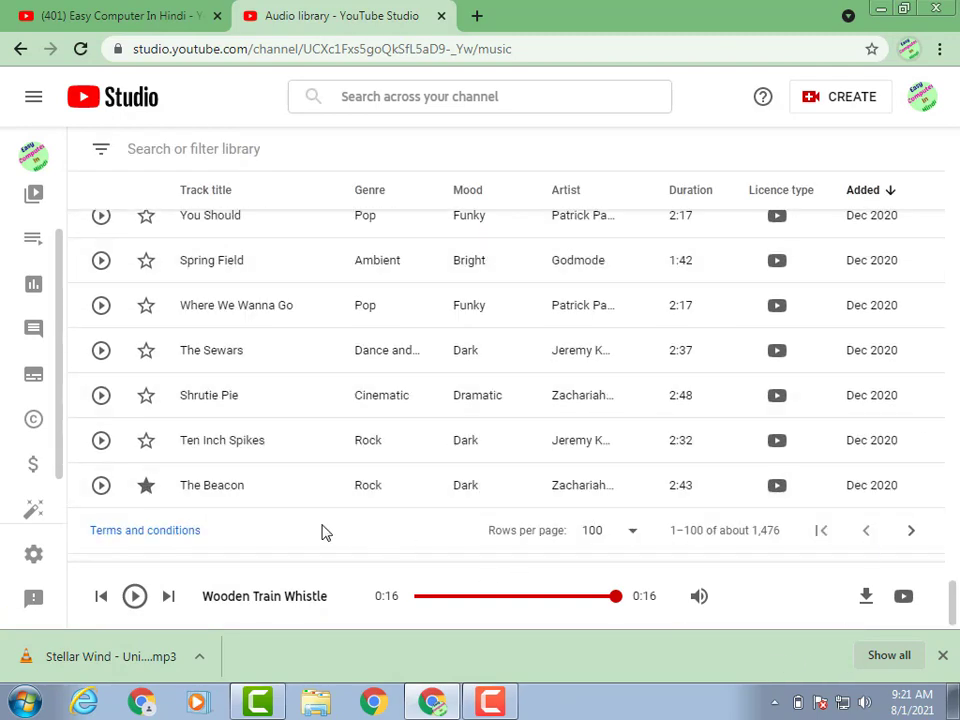
{"action": "scroll", "coordinate": [113, 305], "scroll_direction": "up", "scroll_amount": 15}
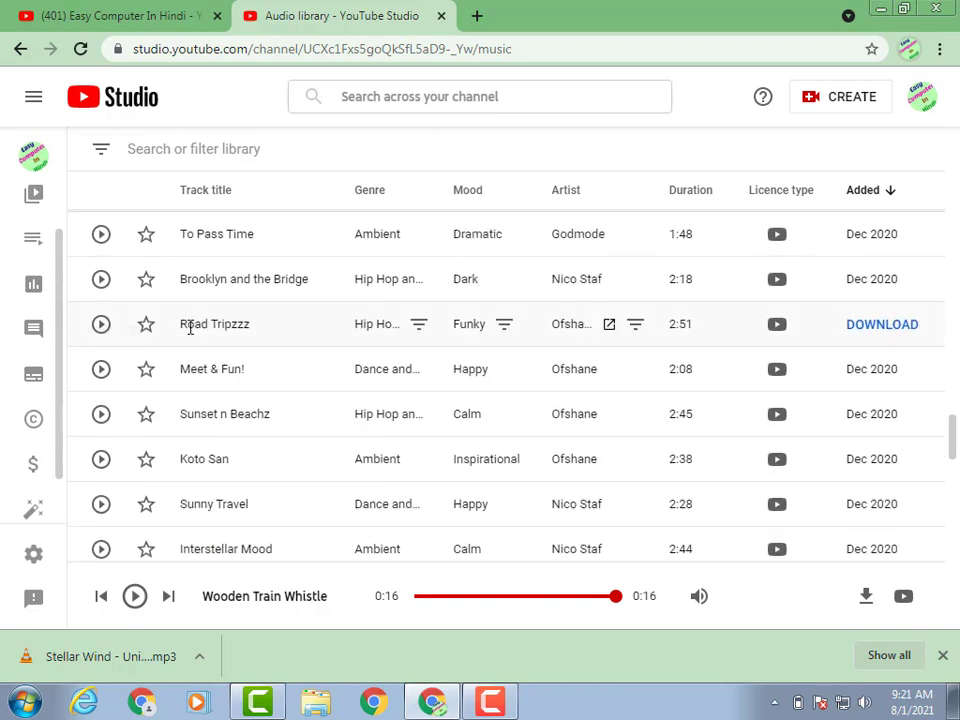
{"action": "scroll", "coordinate": [193, 326], "scroll_direction": "up", "scroll_amount": 15}
{"action": "scroll", "coordinate": [195, 335], "scroll_direction": "up", "scroll_amount": 4}
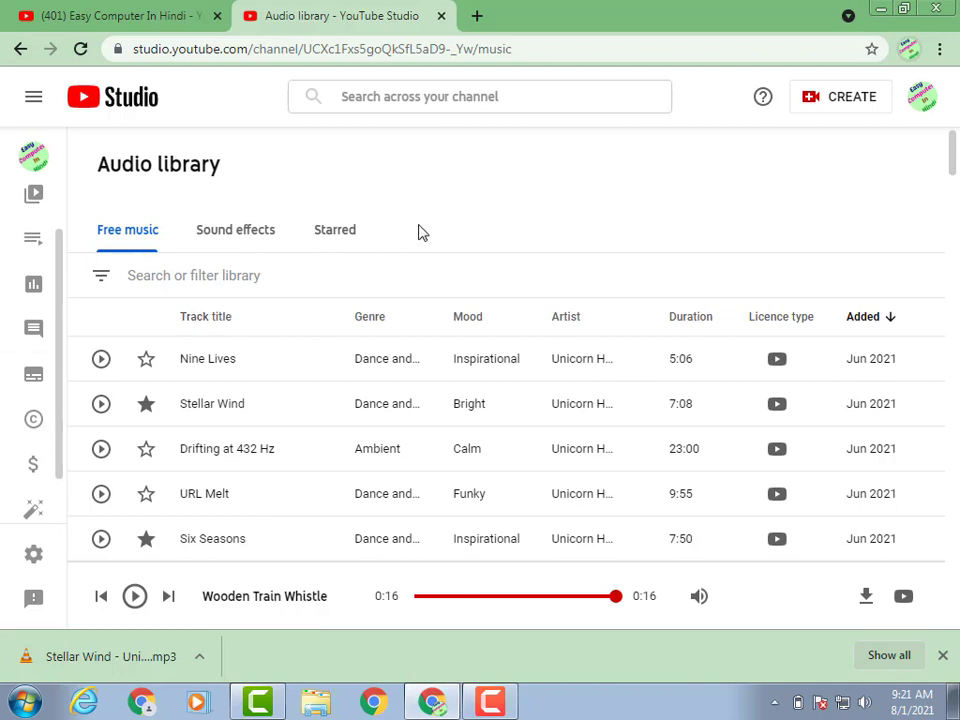
{"action": "left_click", "coordinate": [777, 362]}
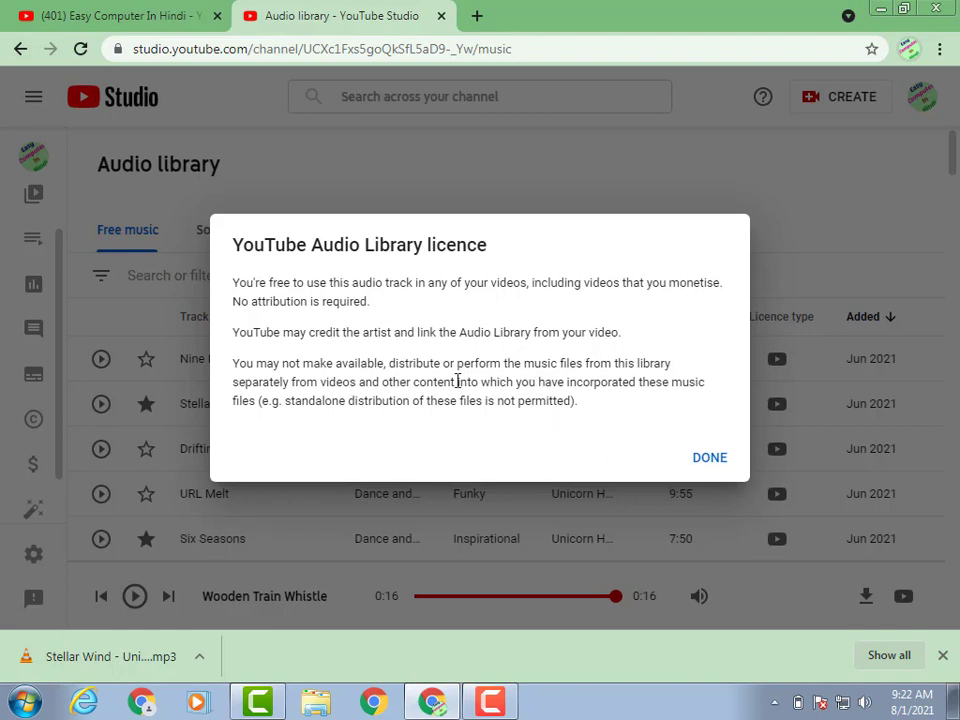
{"action": "left_click", "coordinate": [709, 457]}
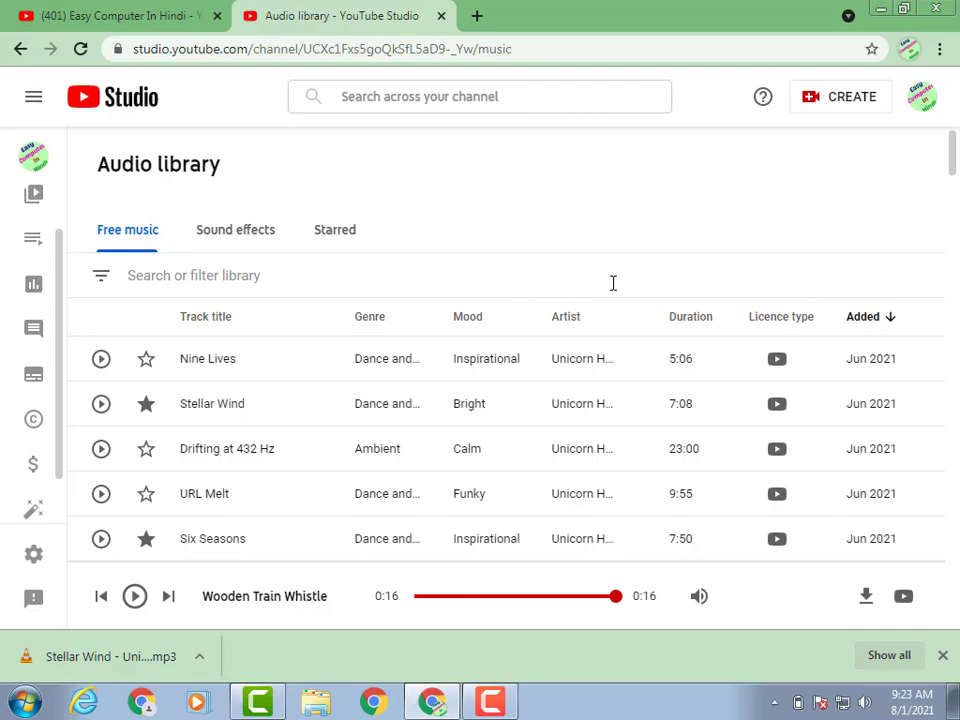
Switch to the open YouTube channel page and look through its uploaded videos
{"action": "key", "text": "ctrl+1"}
{"action": "scroll", "coordinate": [703, 467], "scroll_direction": "down", "scroll_amount": 4}
{"action": "scroll", "coordinate": [703, 467], "scroll_direction": "down", "scroll_amount": 2}
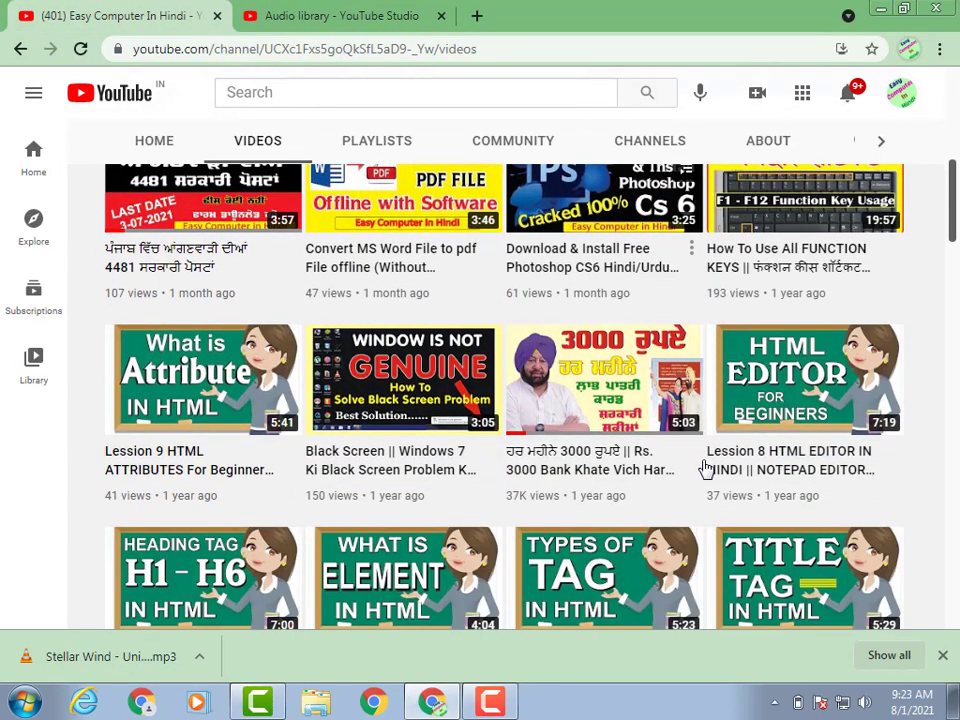
{"action": "mouse_move", "coordinate": [704, 468]}
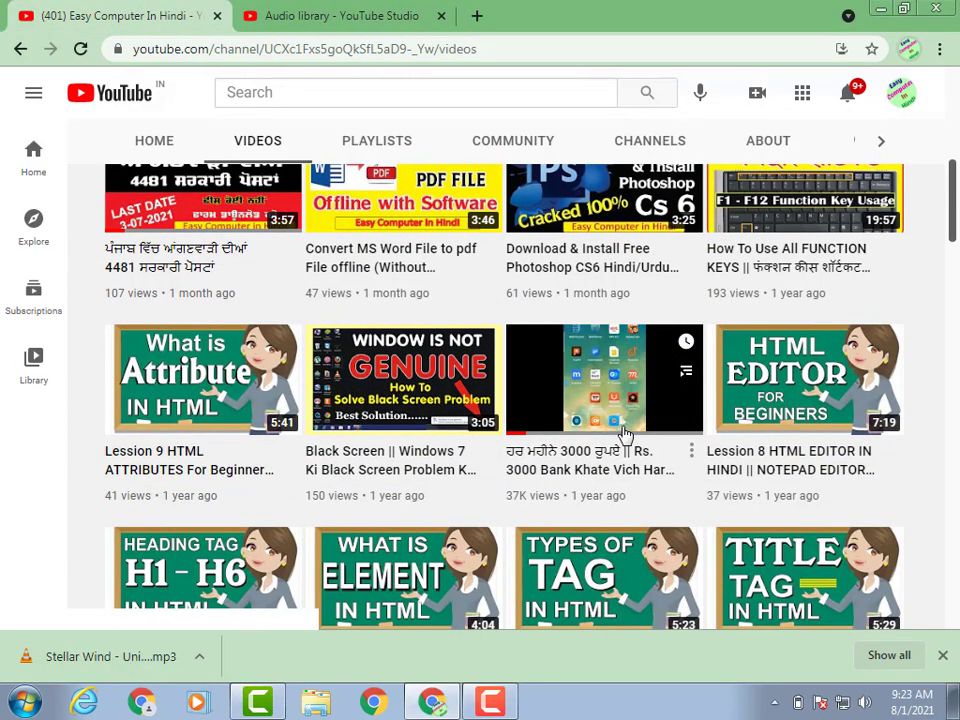
{"action": "scroll", "coordinate": [625, 432], "scroll_direction": "down", "scroll_amount": 4}
{"action": "mouse_move", "coordinate": [611, 424]}
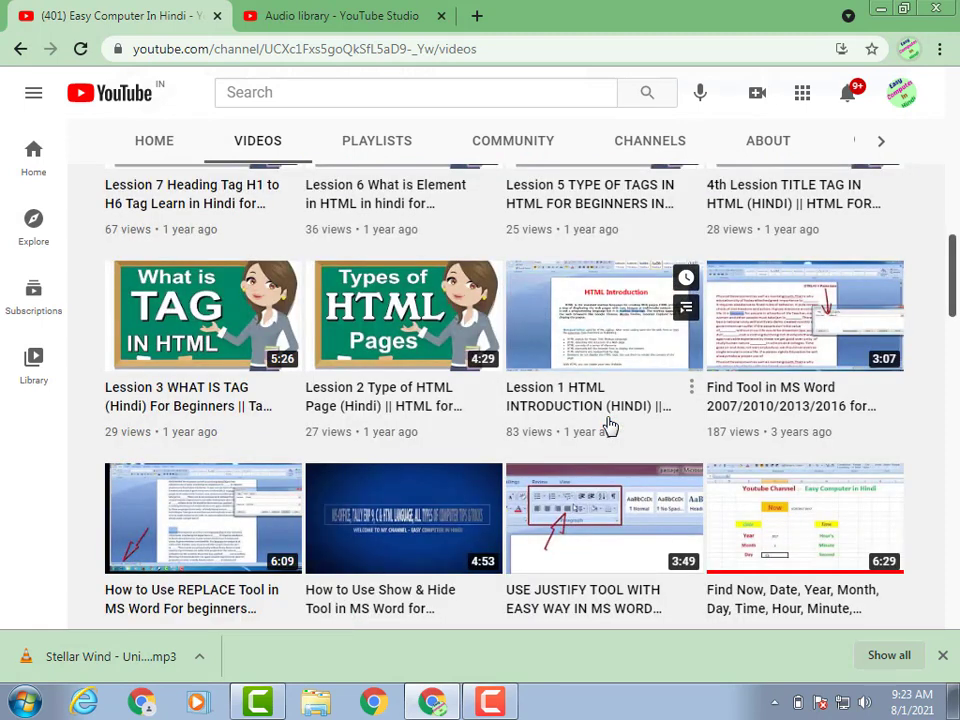